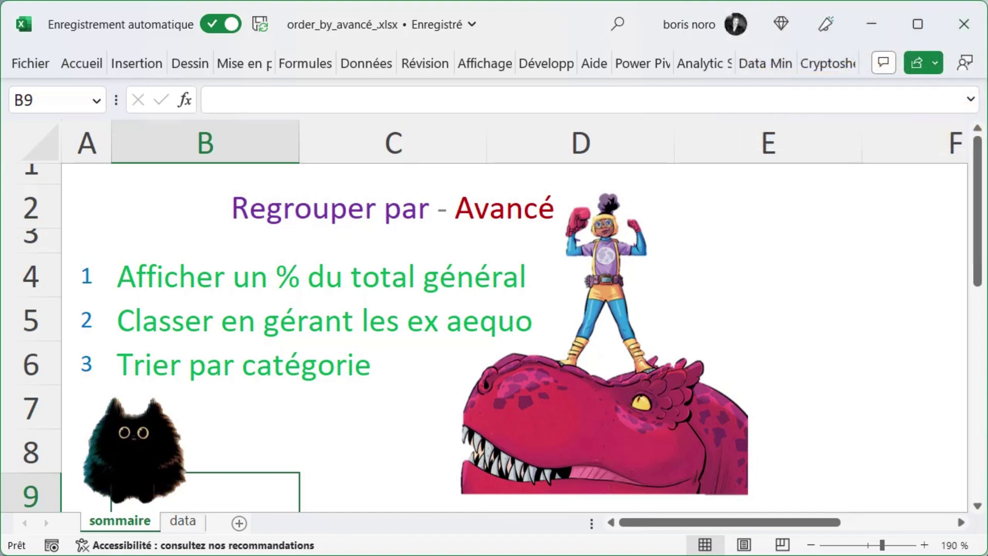
# Step: Switch to the data sheet with the nine-row Maison/Titre/Ca comics table
pyautogui.click(183, 521)
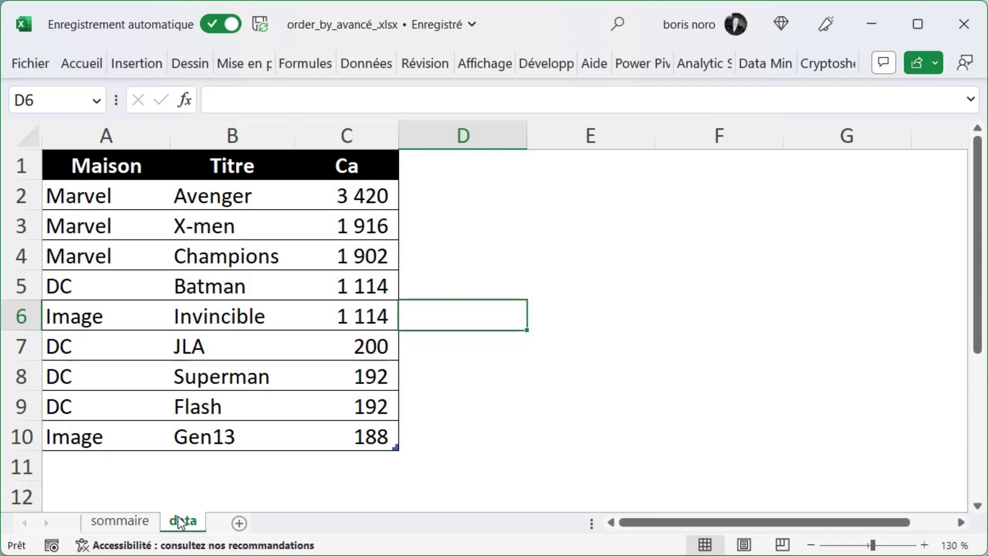
# Step: Load the comics table into Power Query as T_Comics using 'À partir de Tableau ou d'une Plage'
pyautogui.click(229, 228)
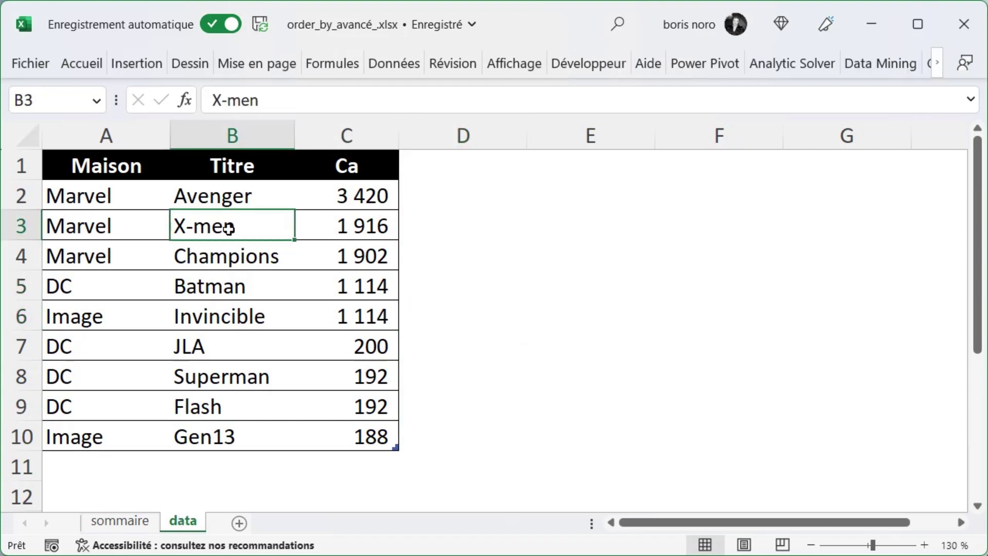
pyautogui.click(400, 69)
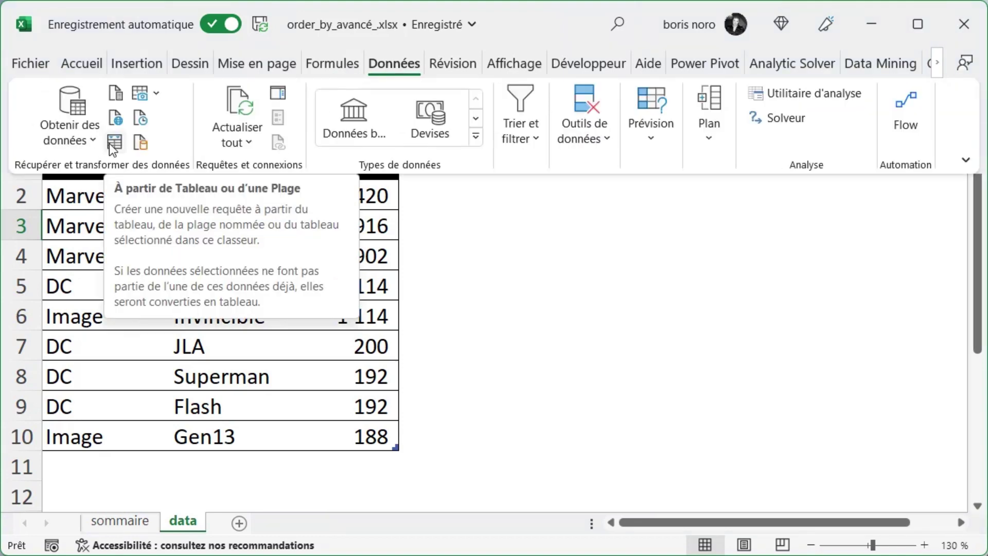
pyautogui.click(114, 142)
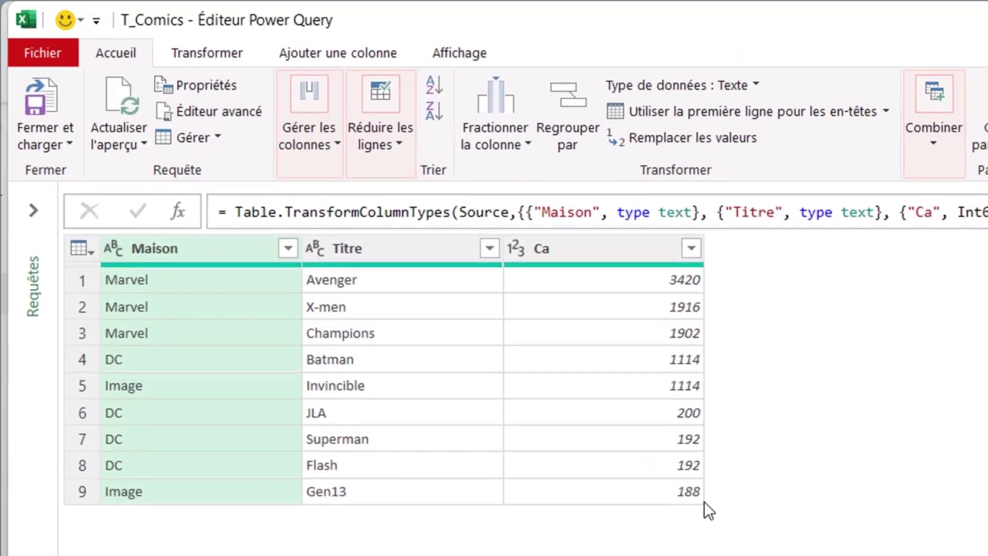
# Step: Open Regrouper par in advanced mode and remove the Maison grouping
pyautogui.click(206, 57)
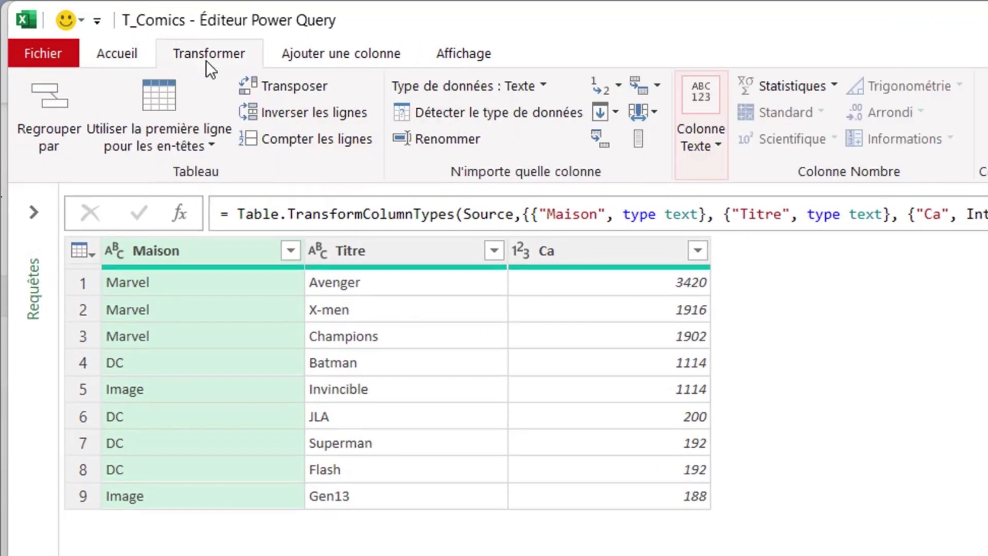
pyautogui.click(57, 135)
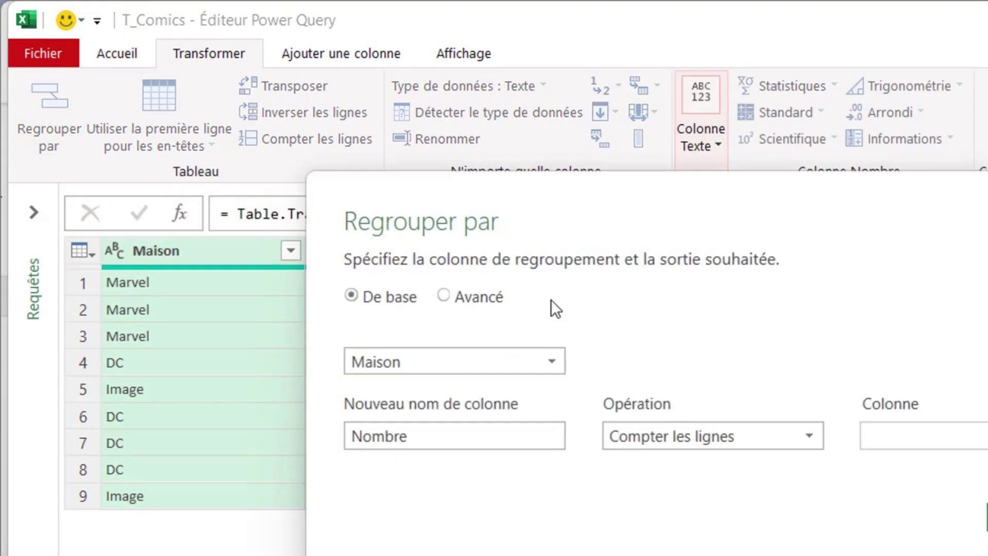
pyautogui.click(448, 297)
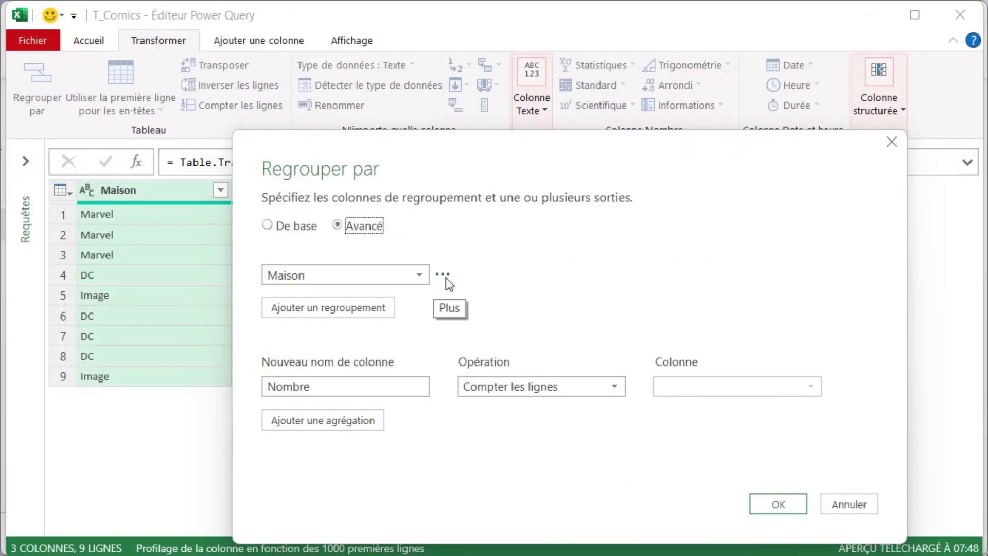
pyautogui.click(444, 275)
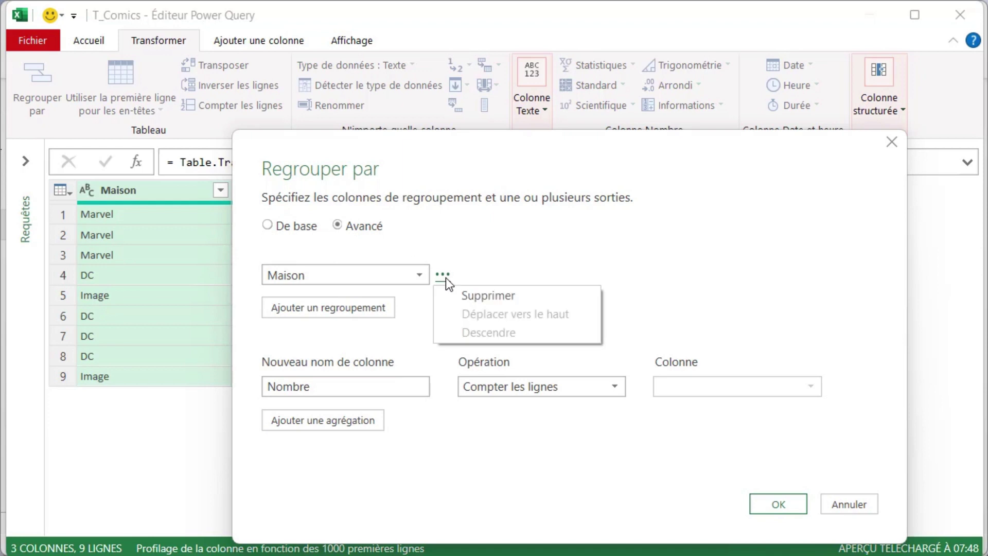
pyautogui.click(462, 298)
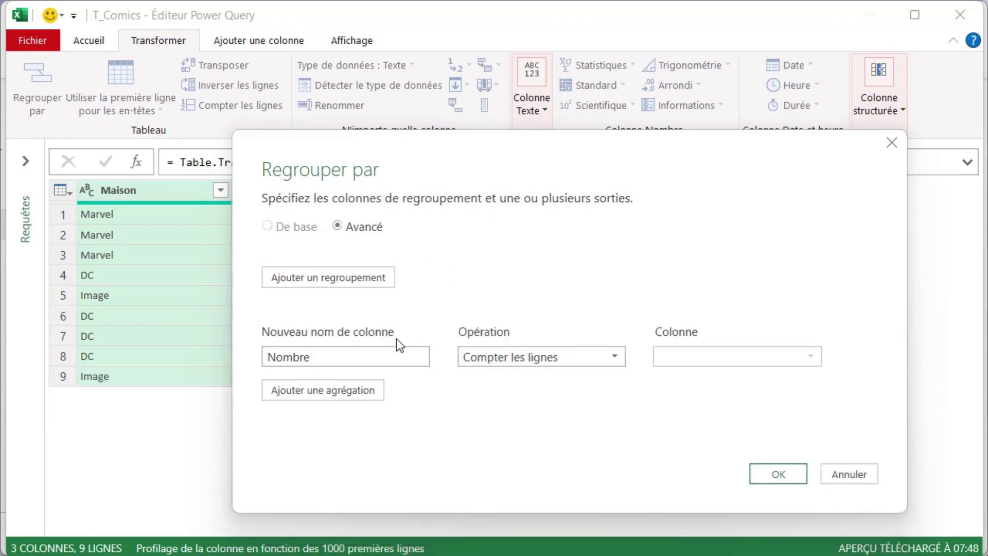
# Step: Name the aggregation 'Total CA' and set it to Somme of Ca
pyautogui.moveTo(345, 357)
pyautogui.press('BackSpace')
pyautogui.press('BackSpace')
pyautogui.press('BackSpace')
pyautogui.write('Total CA')
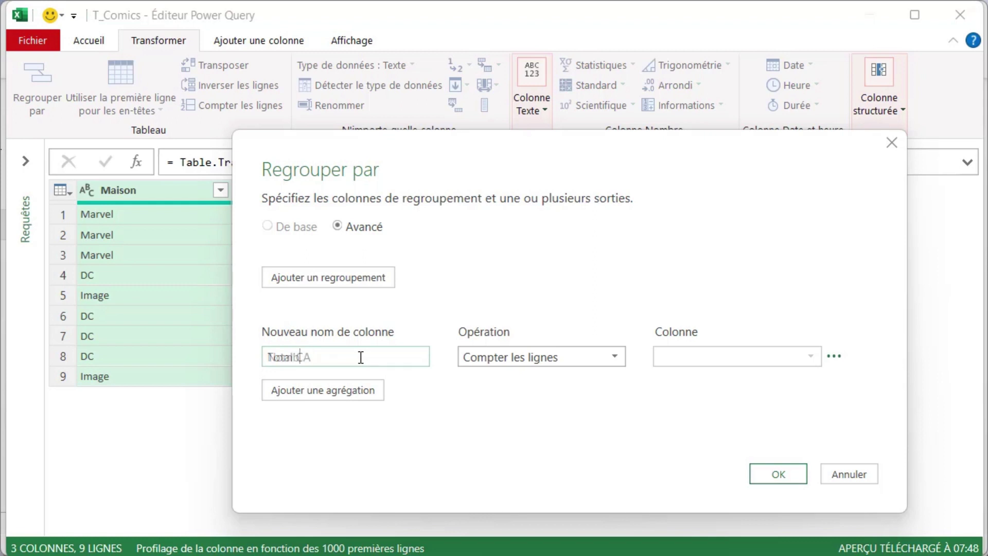
pyautogui.click(617, 362)
pyautogui.click(584, 374)
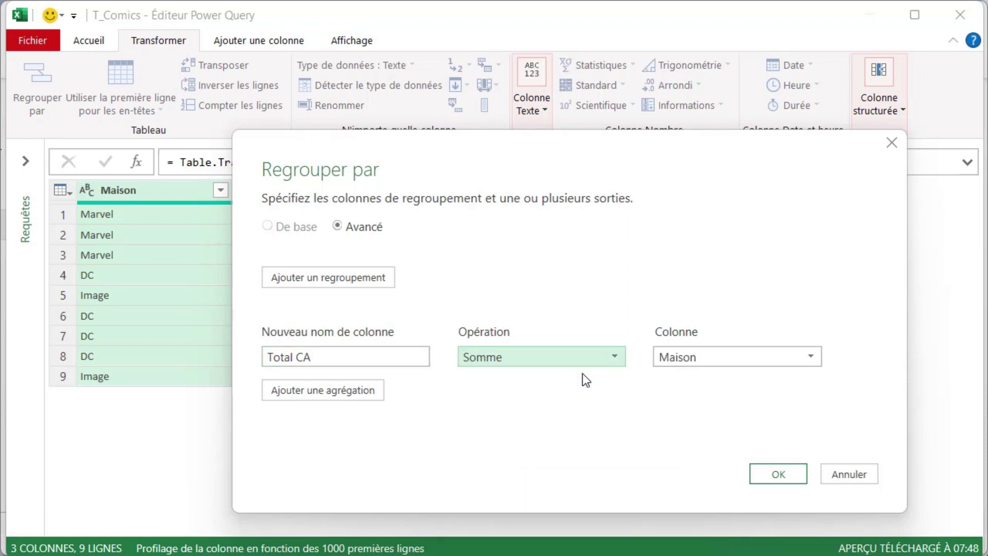
pyautogui.click(726, 366)
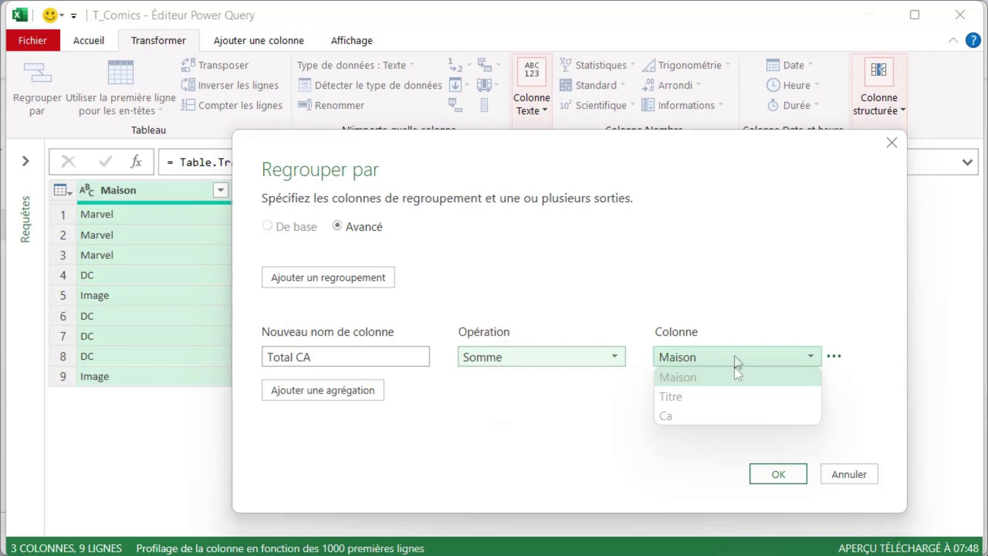
pyautogui.click(712, 414)
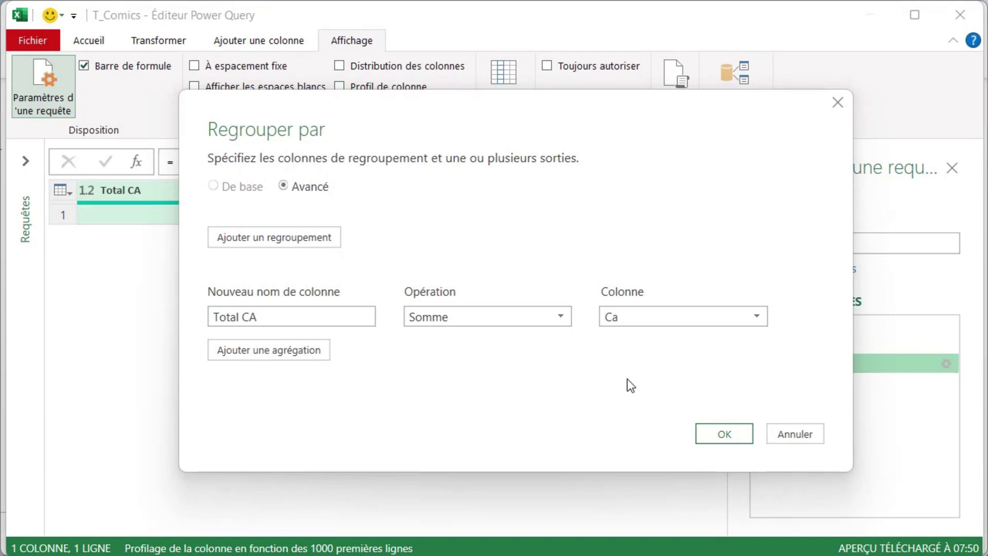
# Step: Add a 'Data' aggregation with Toutes les lignes and apply the grouping, giving Total CA 10238
pyautogui.click(319, 355)
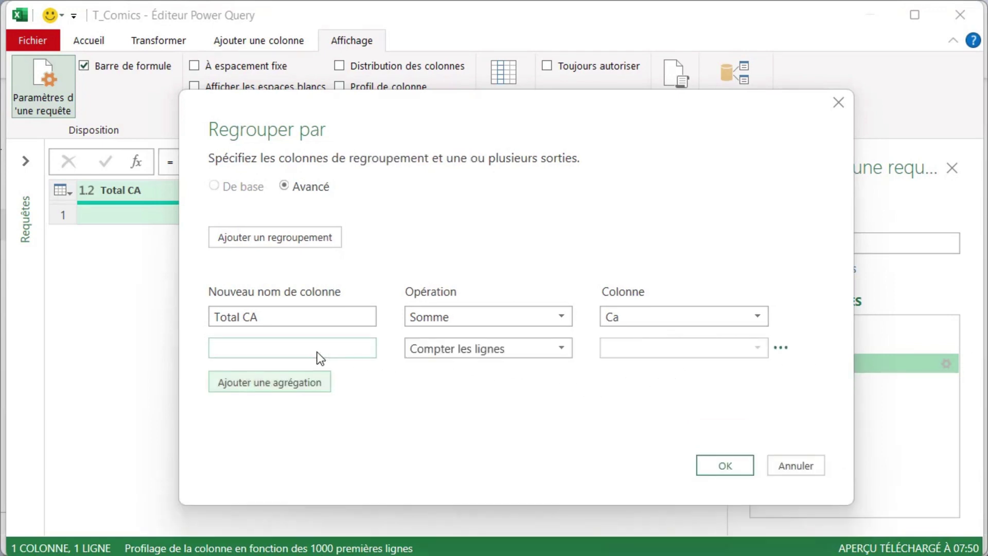
pyautogui.write('D')
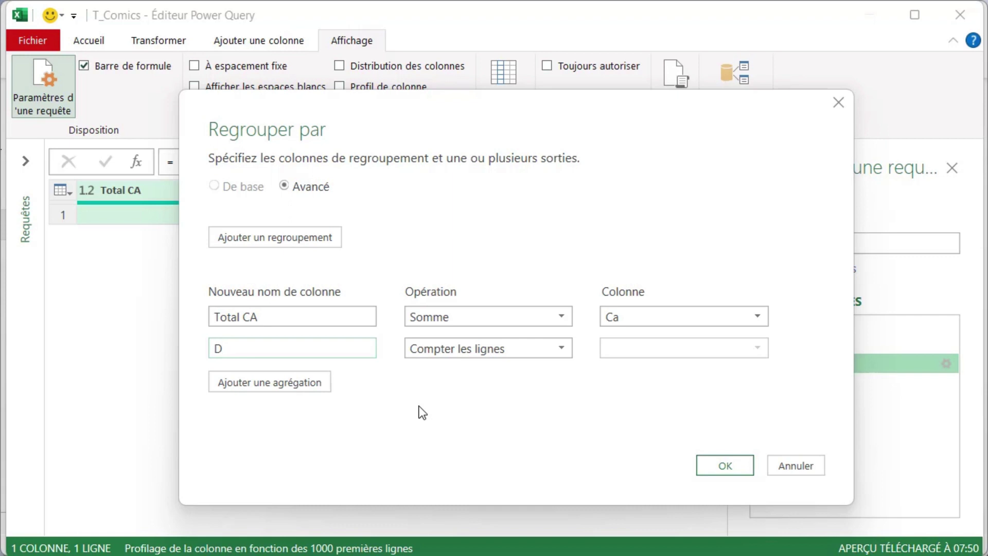
pyautogui.write('ata')
pyautogui.click(570, 351)
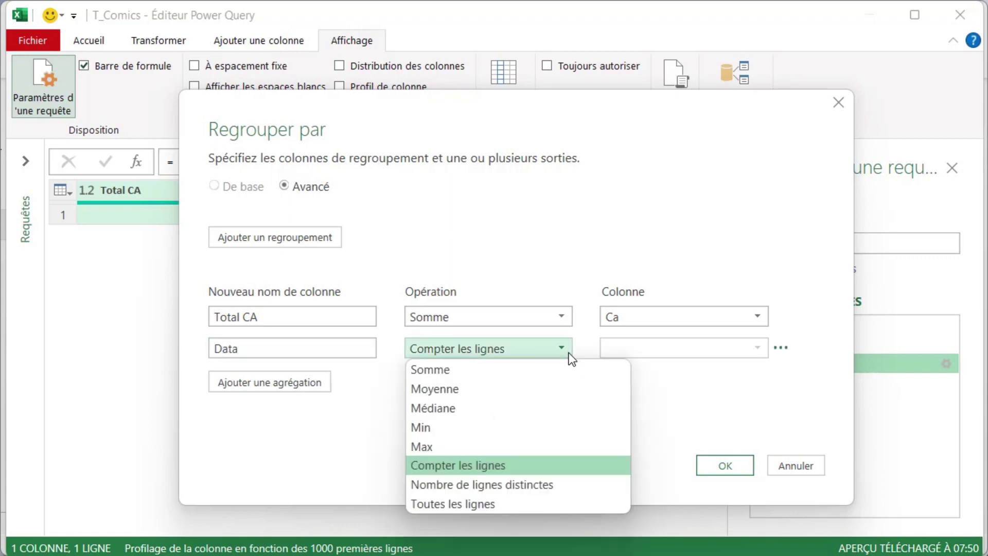
pyautogui.click(512, 502)
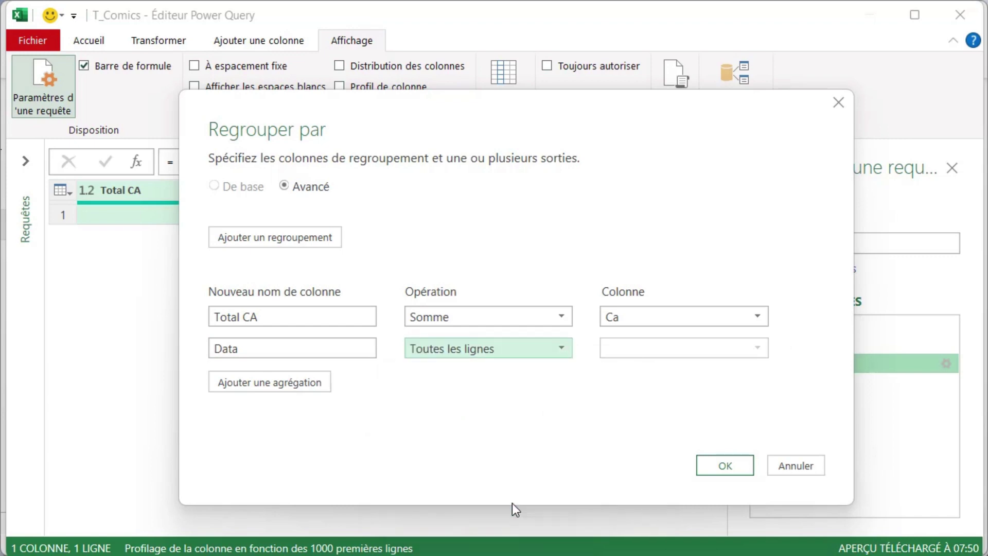
pyautogui.click(712, 466)
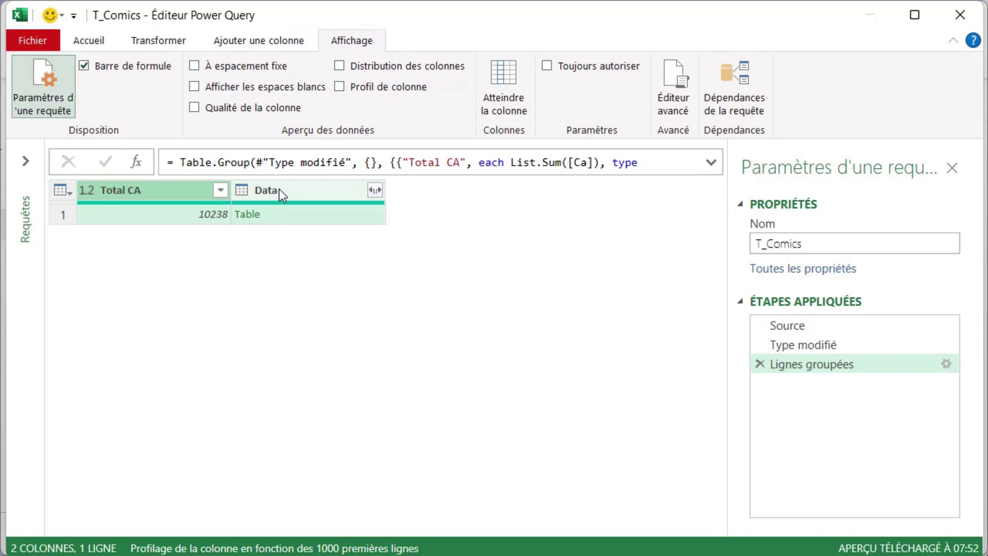
# Step: Expand Data into Maison, Titre and Ca so all nine rows show Total CA 10238
pyautogui.click(375, 191)
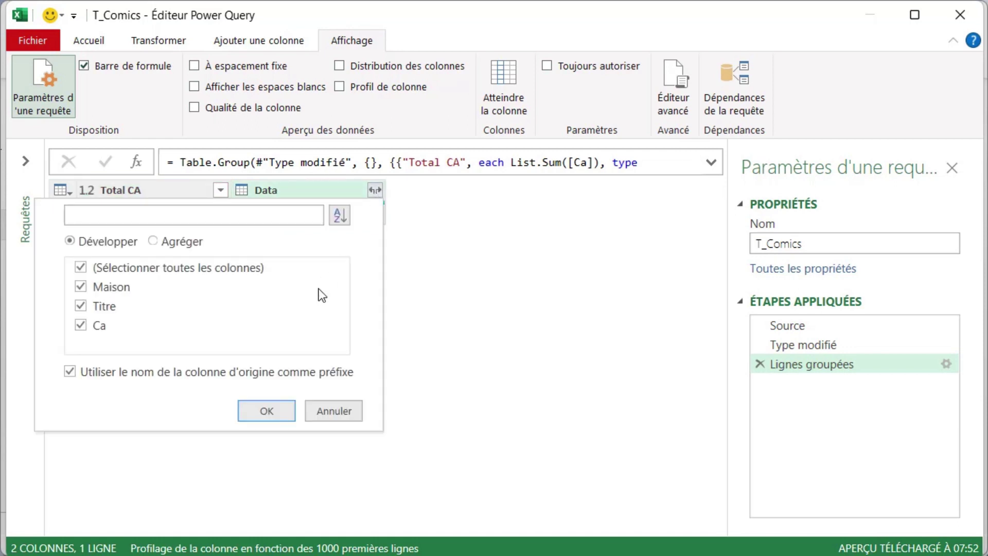
pyautogui.click(270, 411)
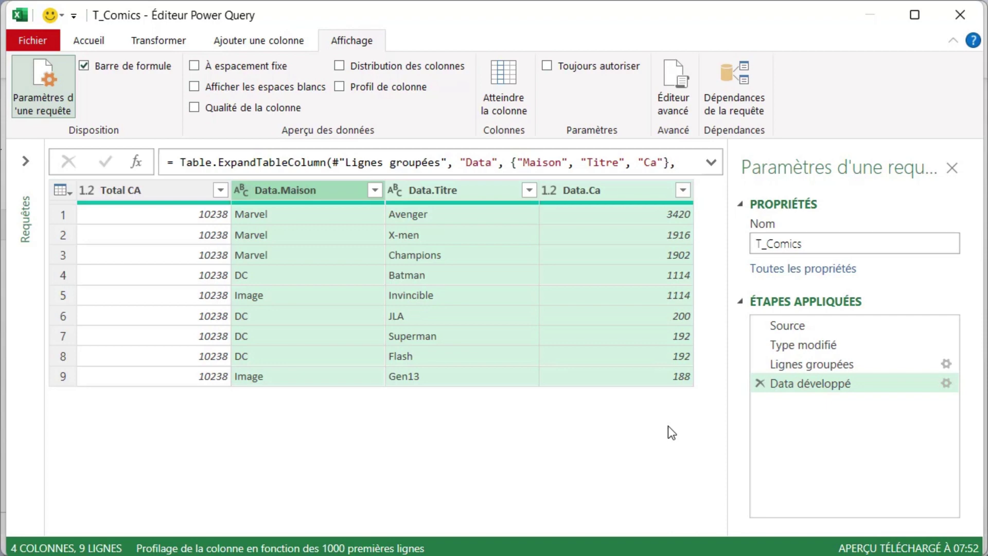
pyautogui.click(620, 195)
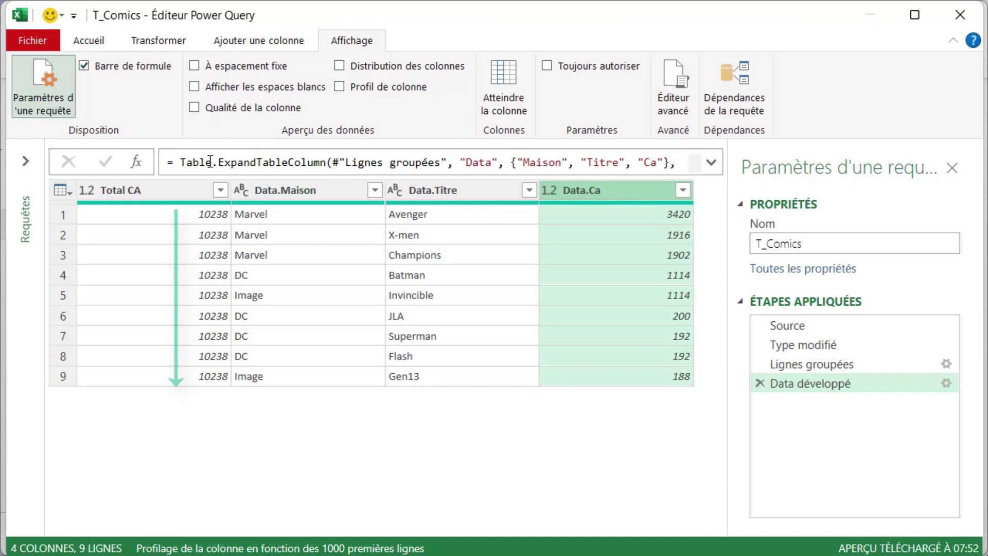
# Step: Add a Division column dividing Data.Ca by the Total CA column, e.g. 0,334049619 for Avenger
pyautogui.click(242, 42)
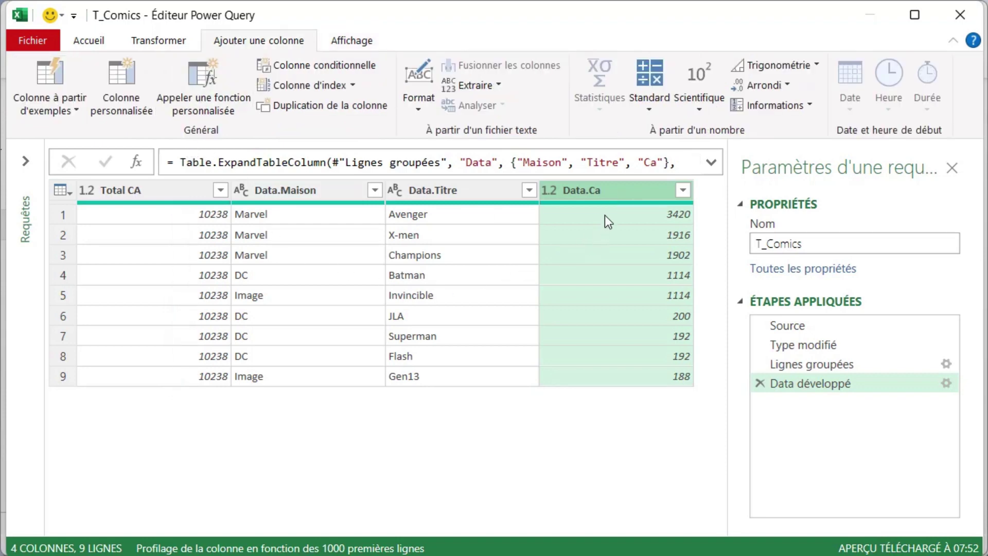
pyautogui.click(653, 108)
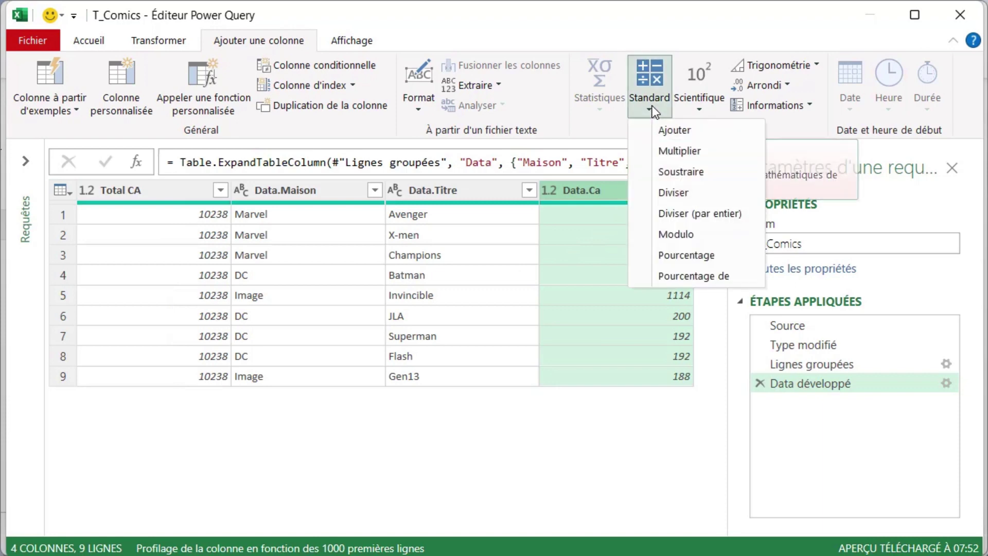
pyautogui.click(668, 194)
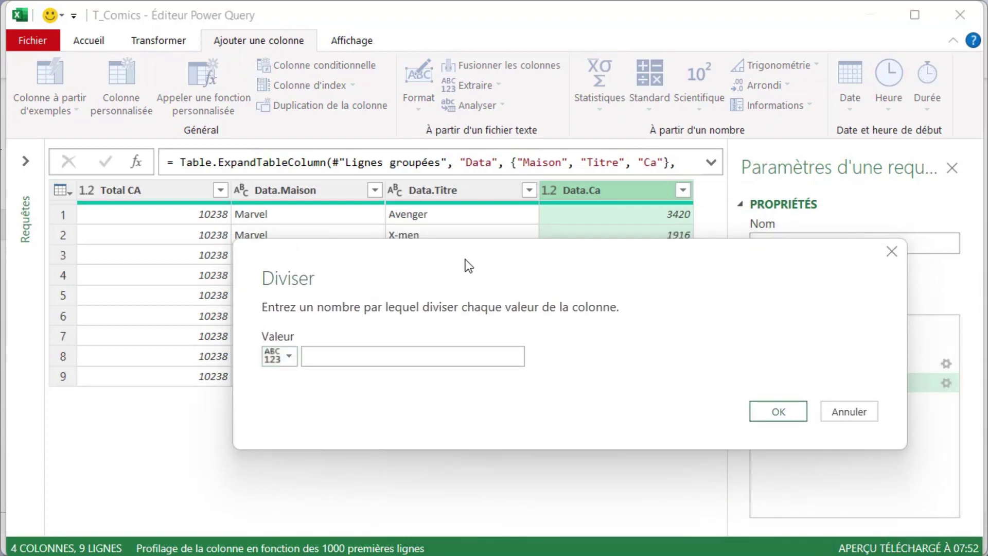
pyautogui.click(289, 358)
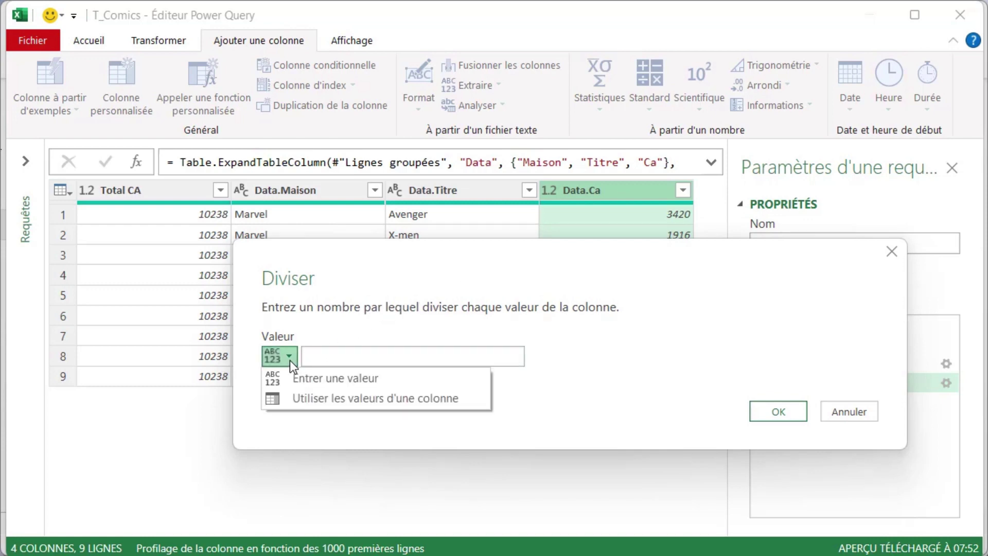
pyautogui.click(297, 398)
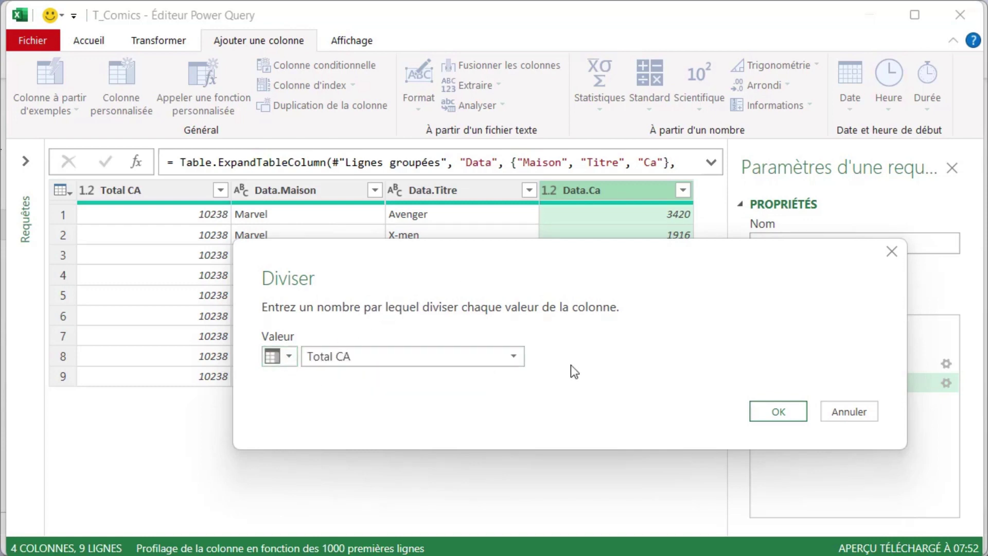
pyautogui.click(766, 413)
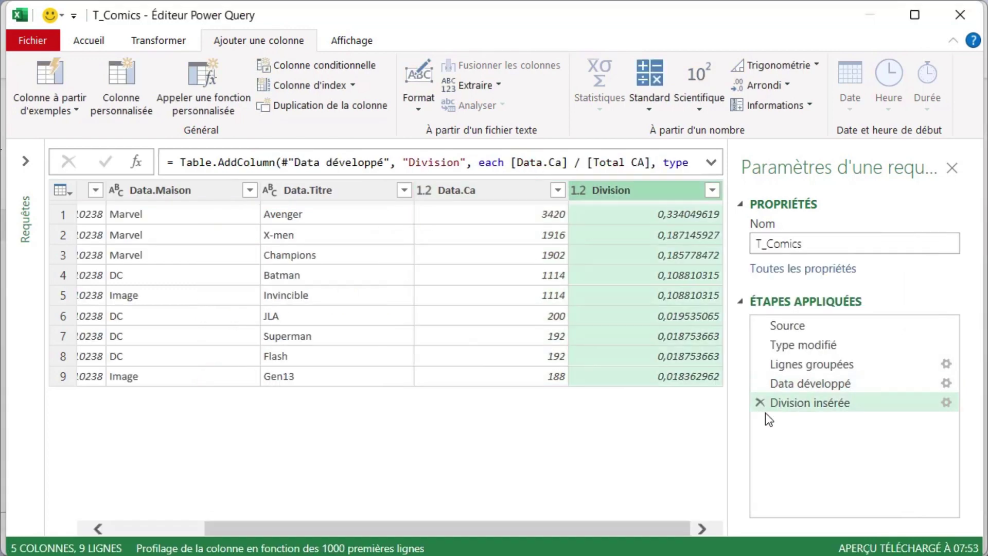
# Step: Change the Division column's data type to Pourcentage
pyautogui.click(582, 191)
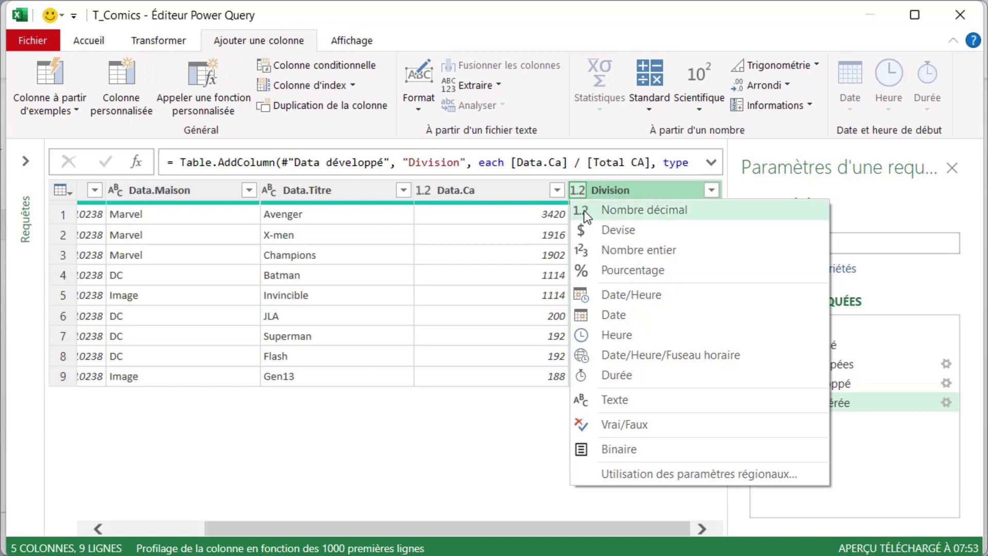
pyautogui.click(587, 270)
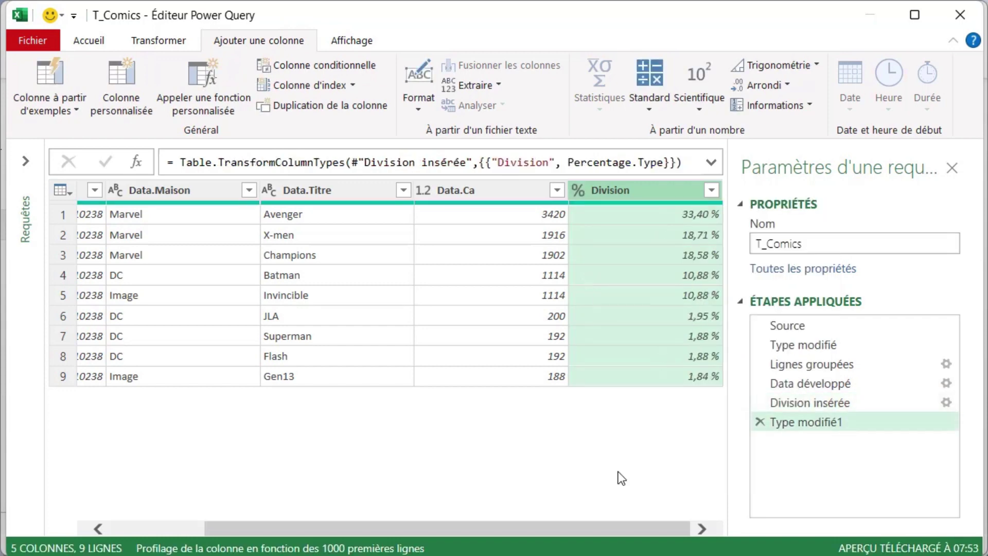
pyautogui.moveTo(616, 529); pyautogui.dragTo(431, 521)
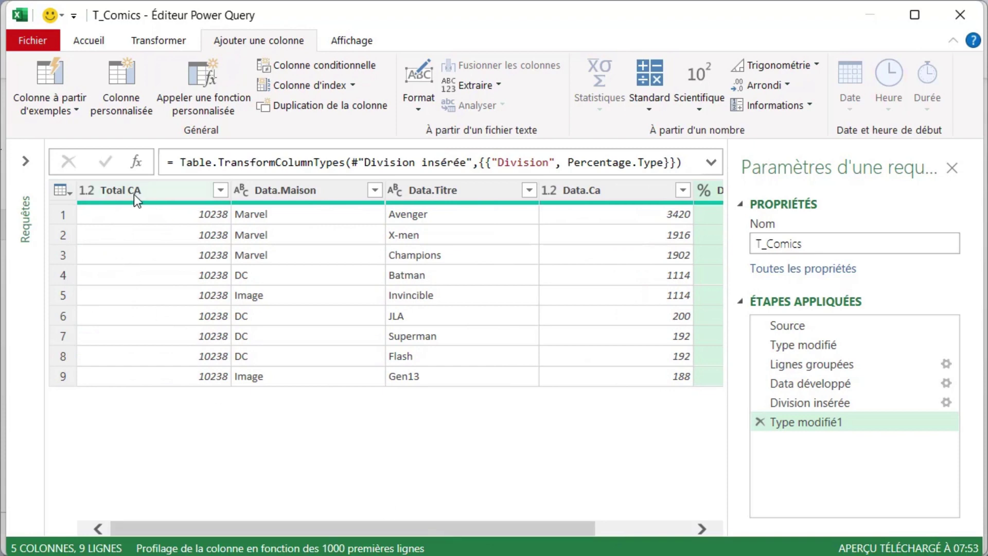
# Step: Delete the Total CA column and check the first Division value
pyautogui.click(134, 194)
pyautogui.rightClick(134, 193)
pyautogui.click(155, 230)
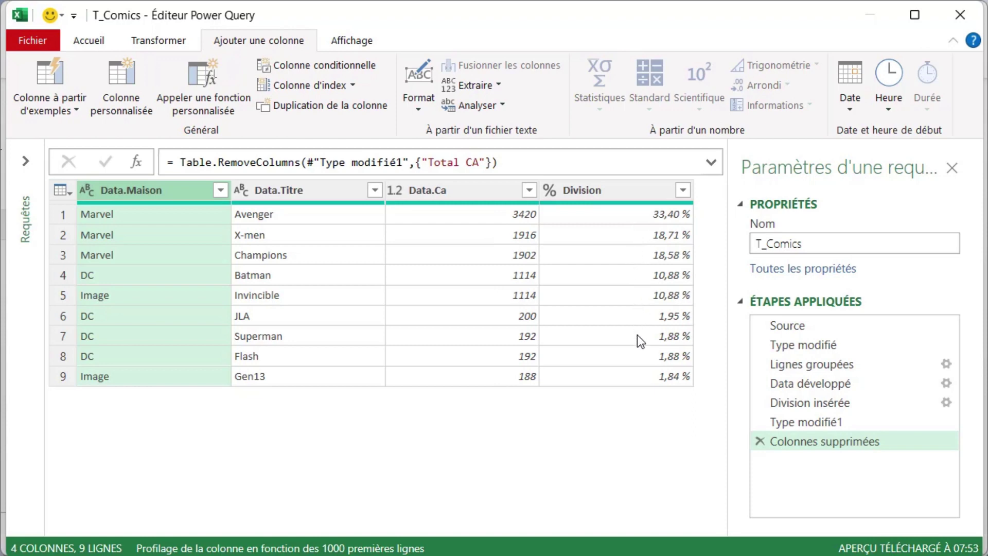
pyautogui.click(677, 218)
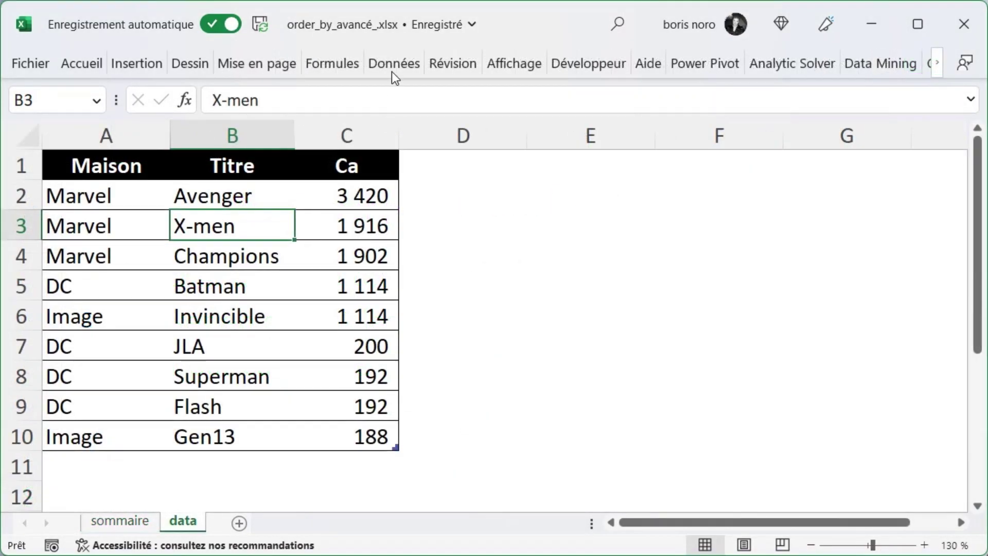
# Step: Open the comics table again in Power Query as a fresh T_Comics query
pyautogui.click(394, 59)
pyautogui.click(115, 142)
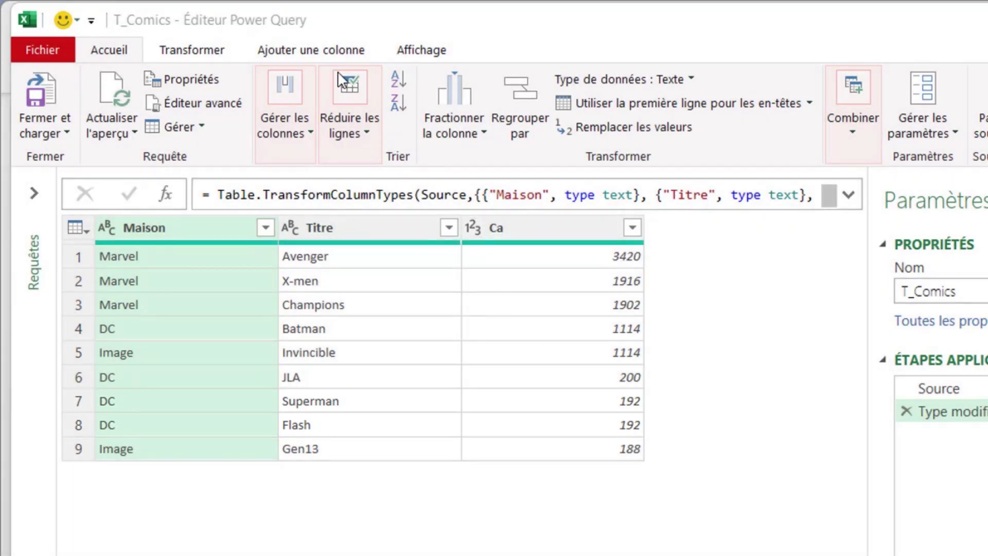
# Step: Add an Index column numbering the nine comics rows from 1 to 9
pyautogui.click(323, 52)
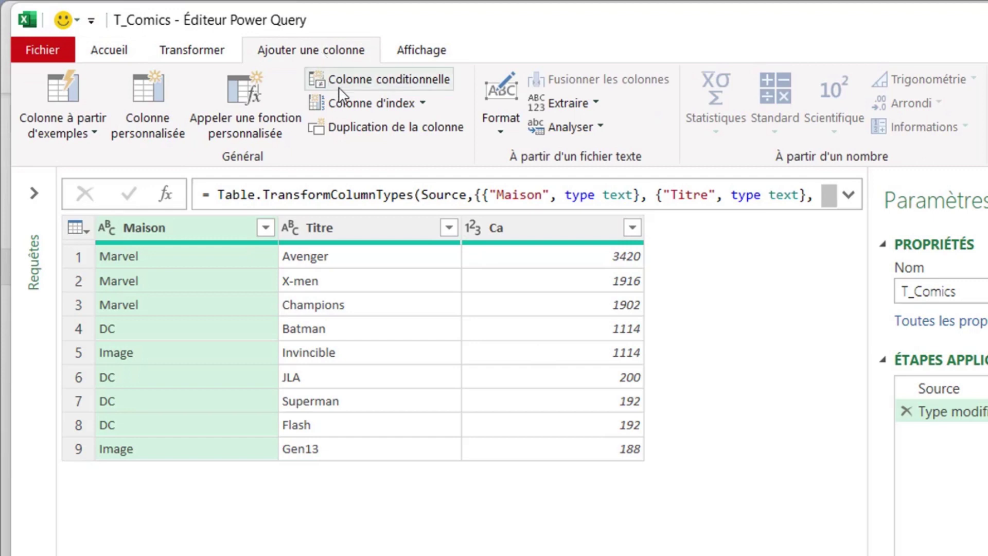
pyautogui.click(423, 104)
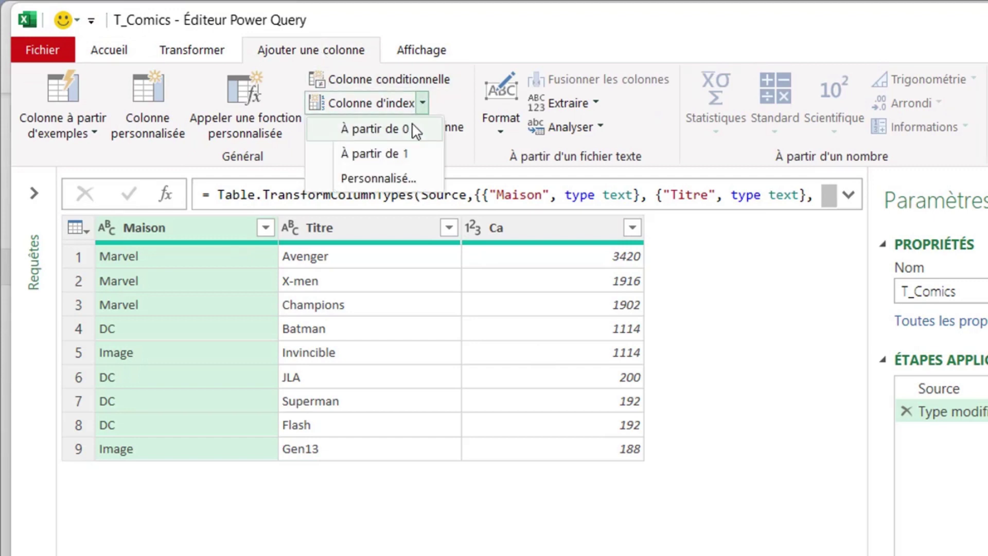
pyautogui.click(412, 155)
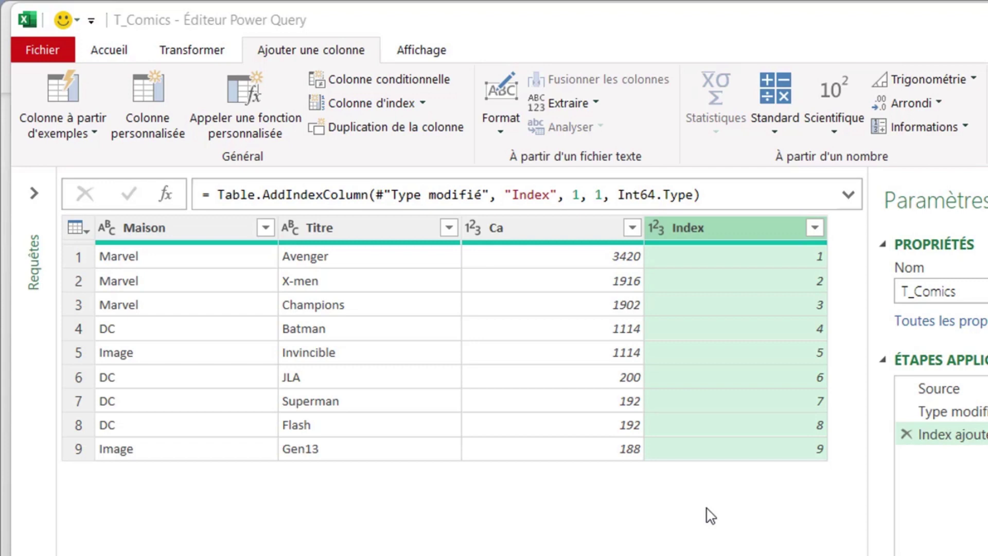
pyautogui.click(215, 54)
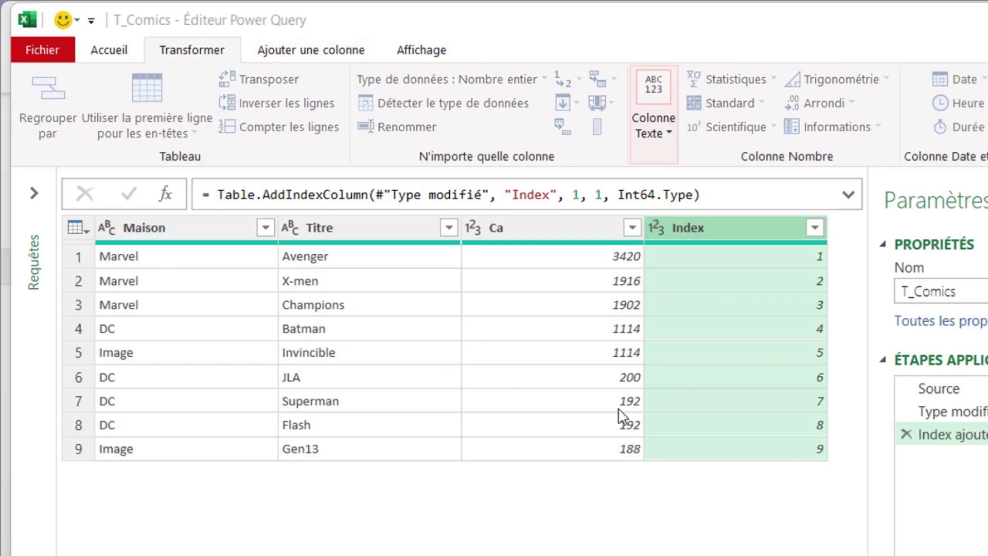
# Step: Switch Regrouper par to advanced mode and group the rows by Ca
pyautogui.click(267, 365)
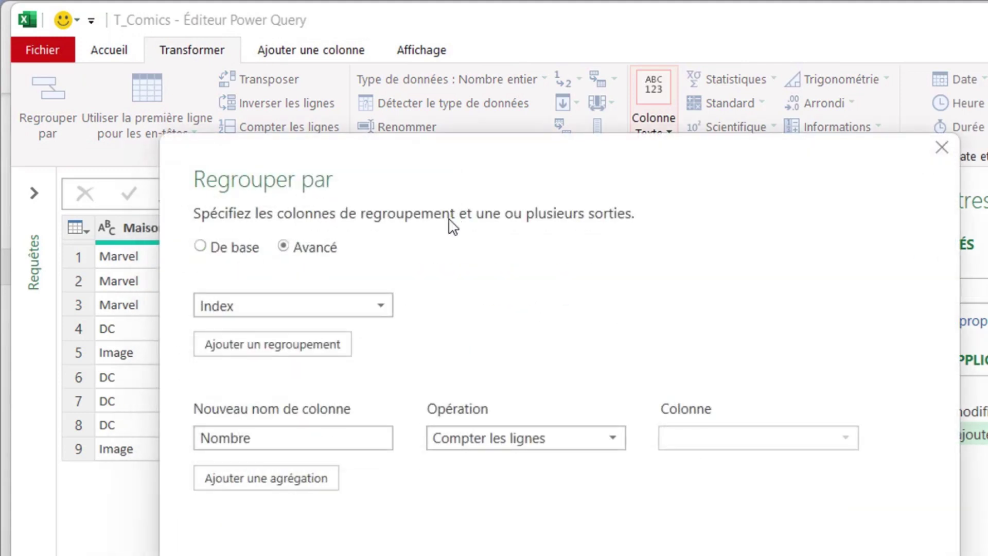
pyautogui.click(381, 308)
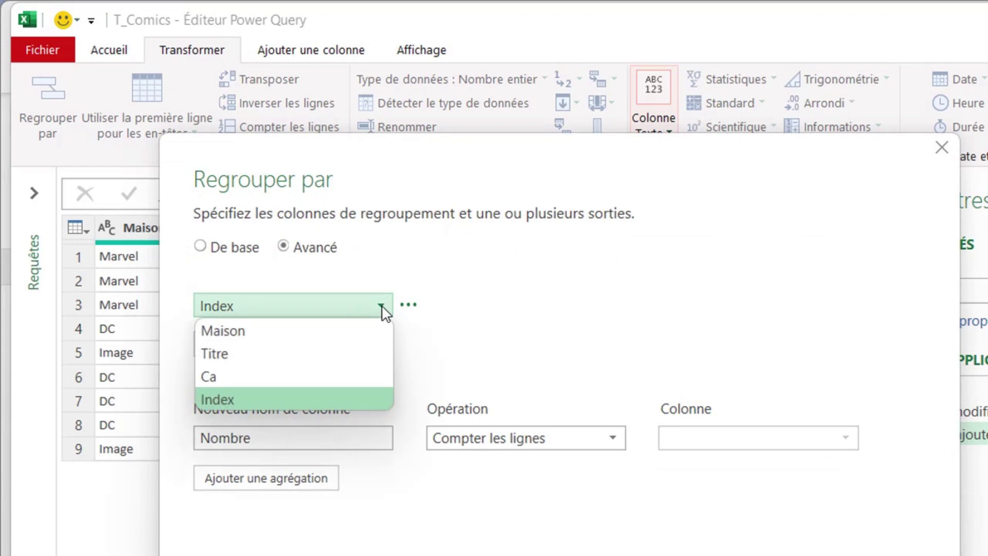
pyautogui.click(353, 375)
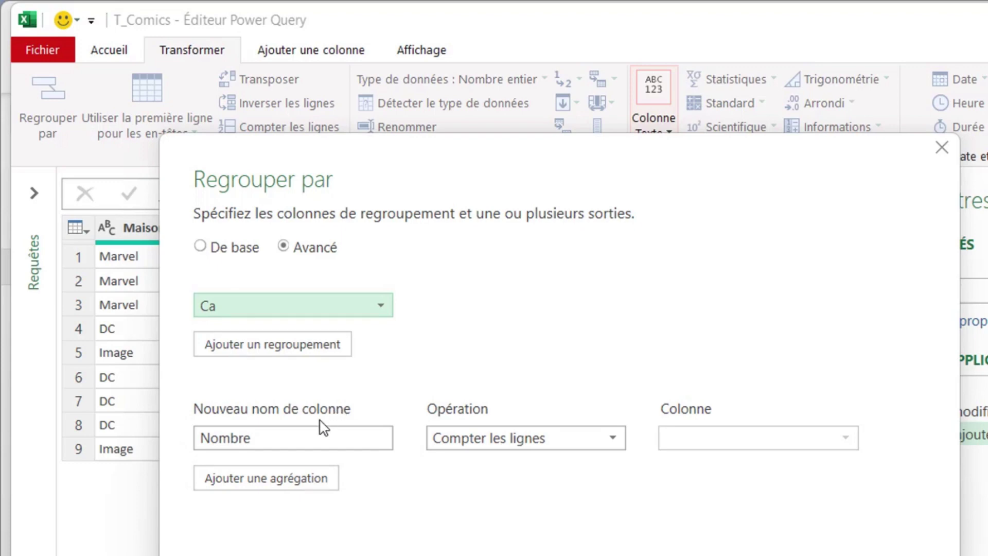
# Step: Name the aggregation 'classement exaequo' and make it take the Min of Index
pyautogui.click(271, 438)
pyautogui.press('BackSpace')
pyautogui.press('BackSpace')
pyautogui.press('BackSpace')
pyautogui.press('BackSpace')
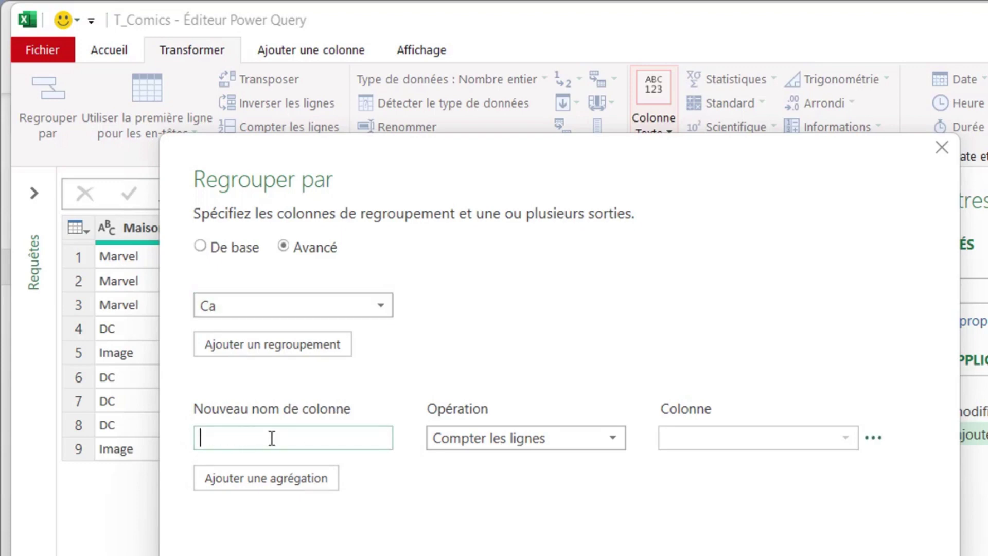
pyautogui.write('classement exaequo')
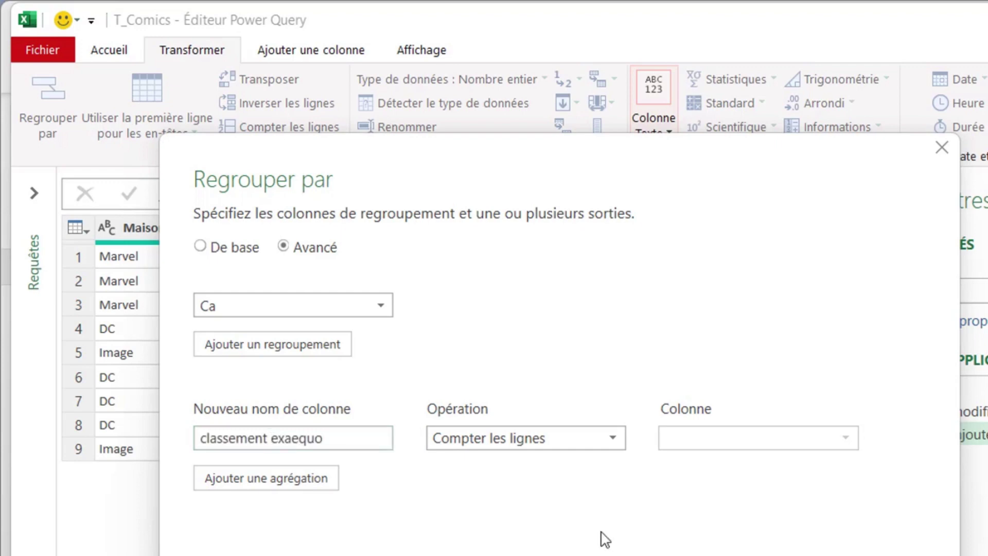
pyautogui.click(620, 441)
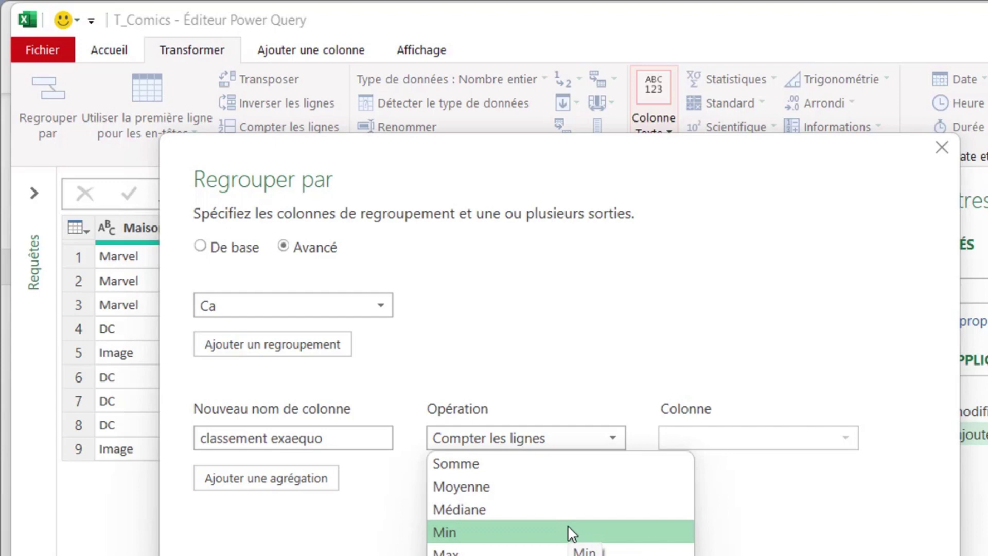
pyautogui.click(567, 533)
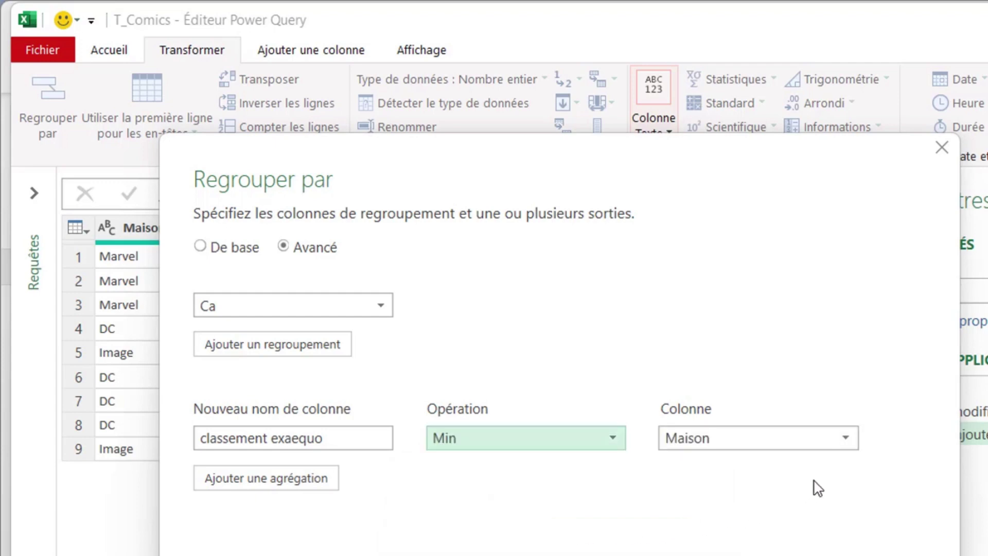
pyautogui.moveTo(758, 438)
pyautogui.click(846, 444)
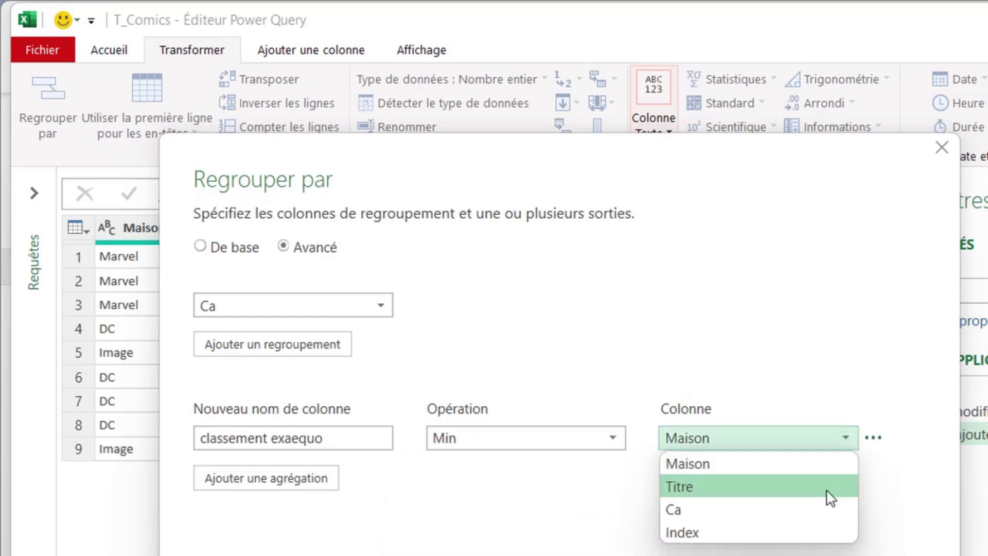
pyautogui.click(819, 530)
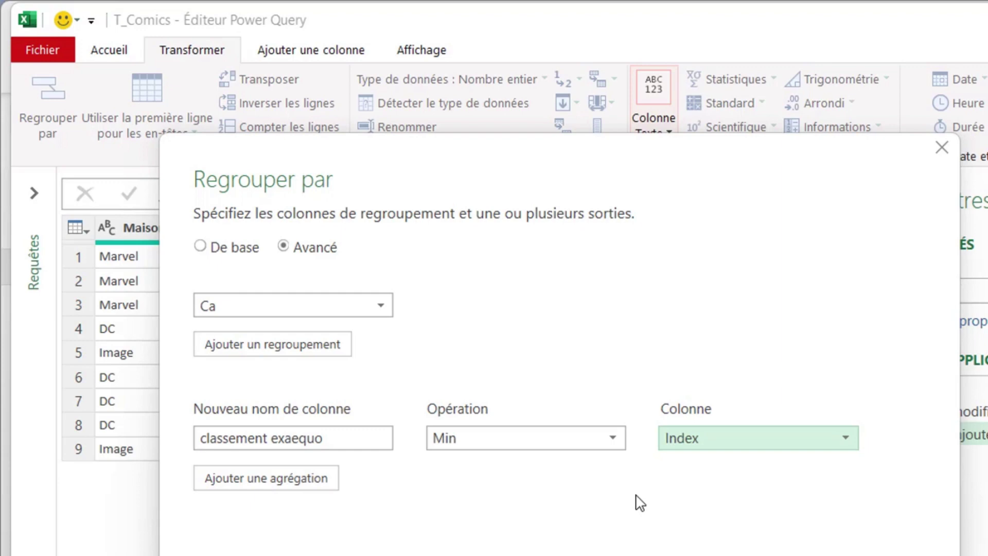
# Step: Add a second aggregation named Data using Toutes les lignes, then apply the Ca grouping
pyautogui.click(315, 486)
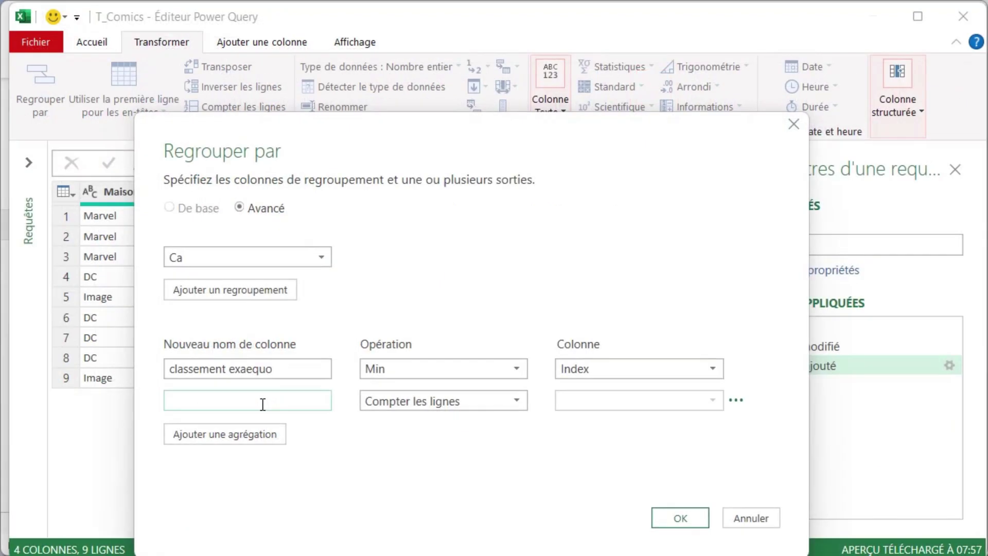
pyautogui.write('Data')
pyautogui.click(498, 401)
pyautogui.click(492, 499)
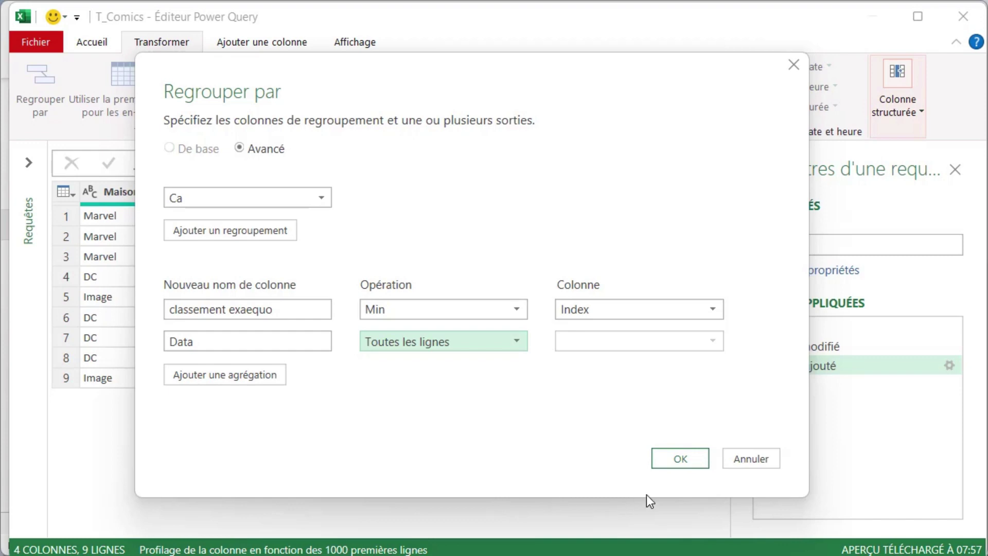
pyautogui.click(672, 459)
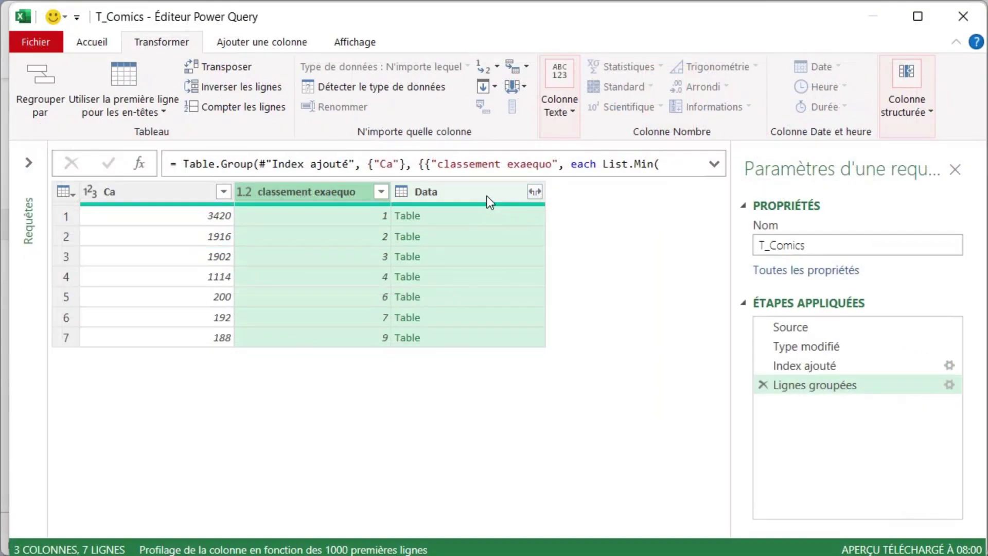
# Step: Expand the nested Data tables back into rows and widen the table view
pyautogui.click(487, 195)
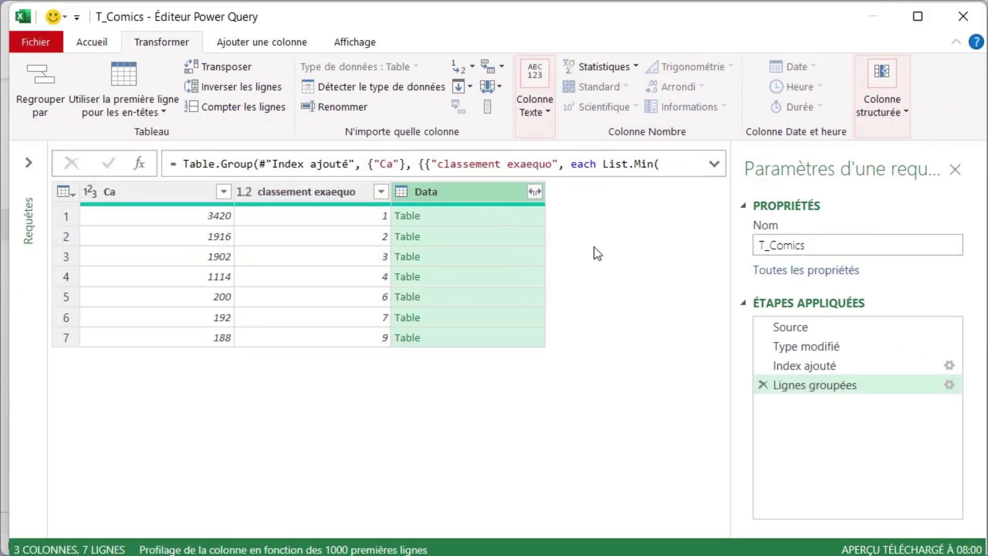
pyautogui.click(536, 192)
pyautogui.click(439, 413)
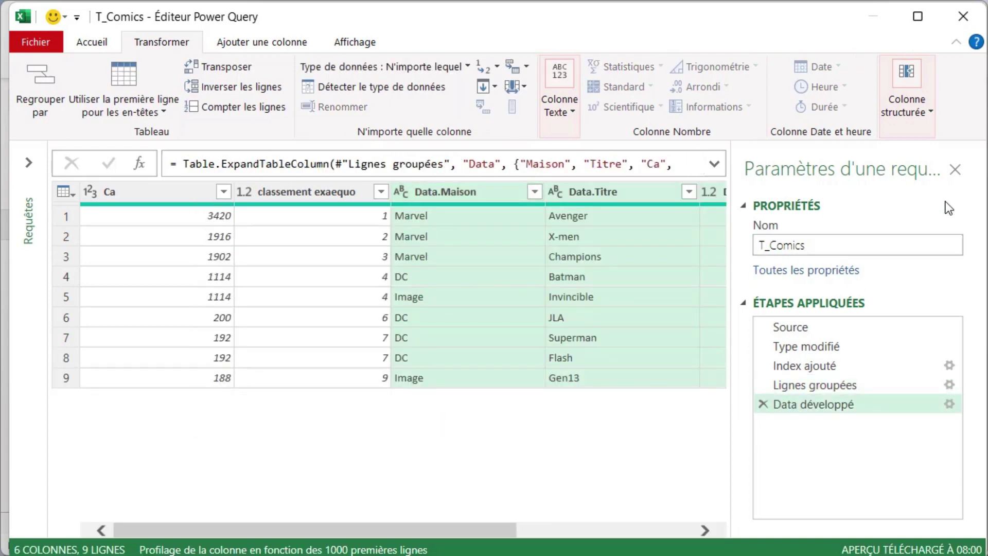
pyautogui.click(955, 170)
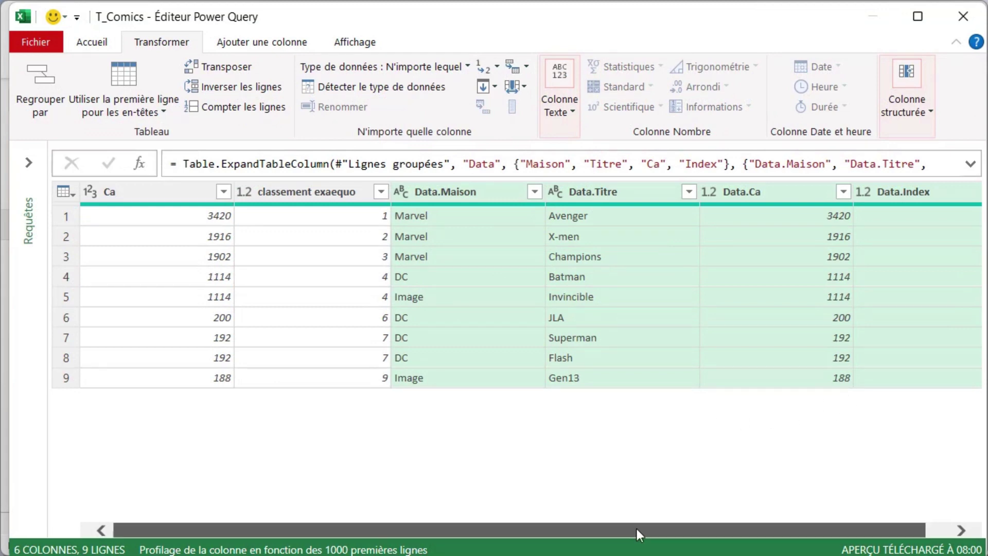
pyautogui.moveTo(637, 529); pyautogui.dragTo(727, 532)
# Step: Delete the Data.Index column and the original Ca column
pyautogui.click(875, 196)
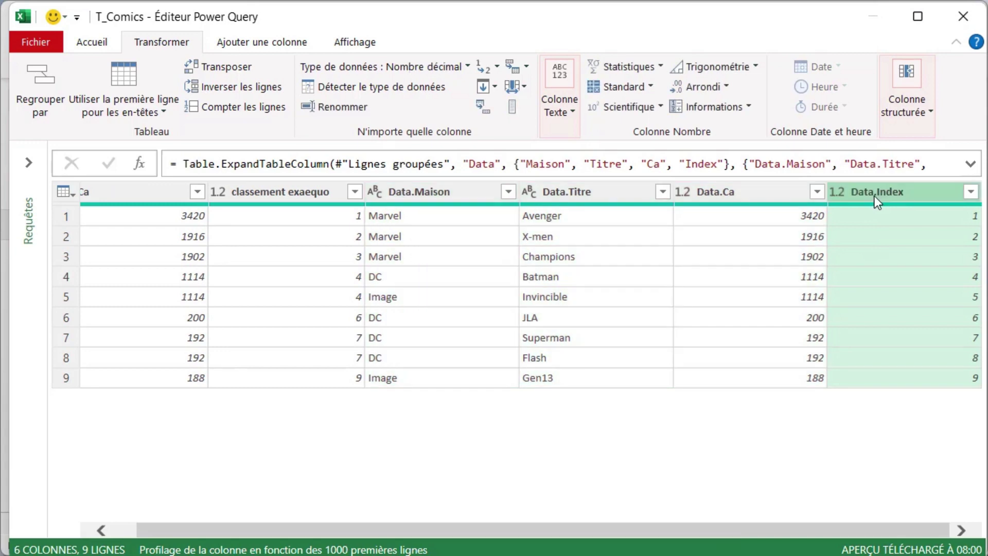
pyautogui.rightClick(875, 195)
pyautogui.click(893, 232)
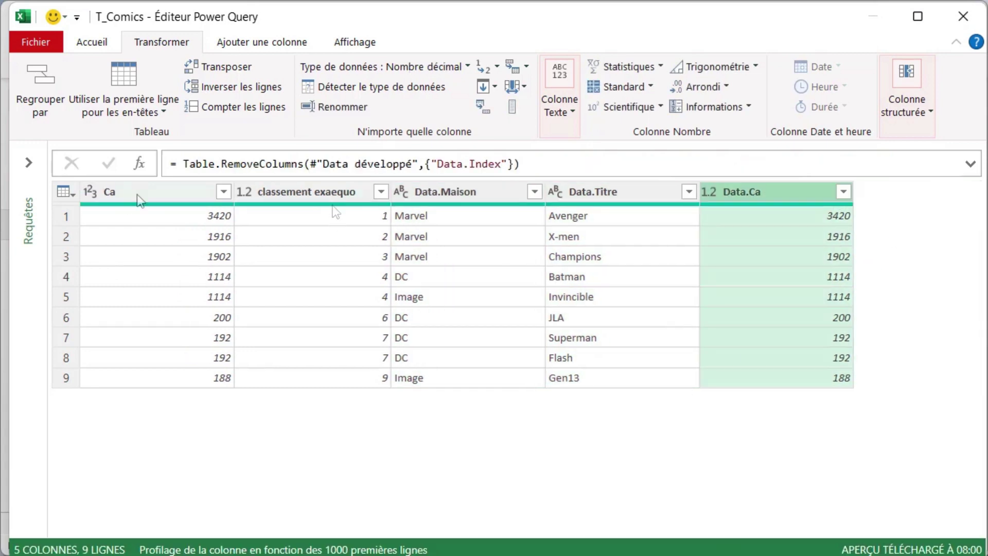
pyautogui.click(137, 193)
pyautogui.rightClick(137, 193)
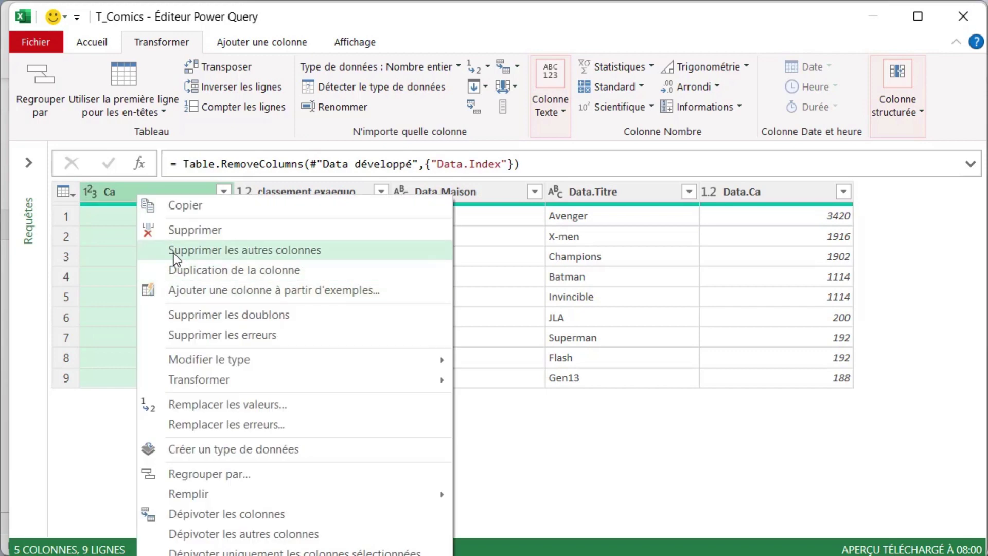
pyautogui.click(171, 233)
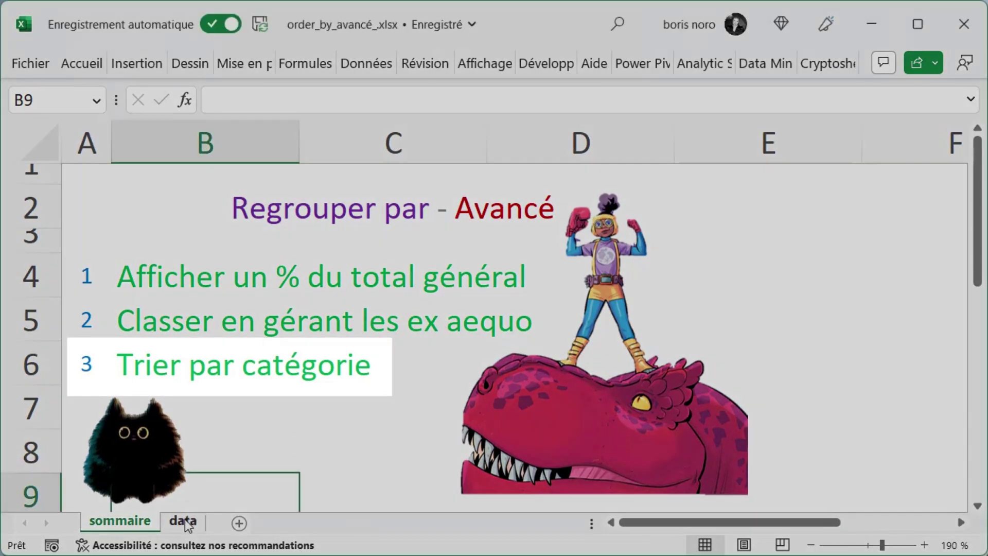
# Step: Load the comics table from the data sheet into Power Query via Données > À partir d'un tableau
pyautogui.click(183, 520)
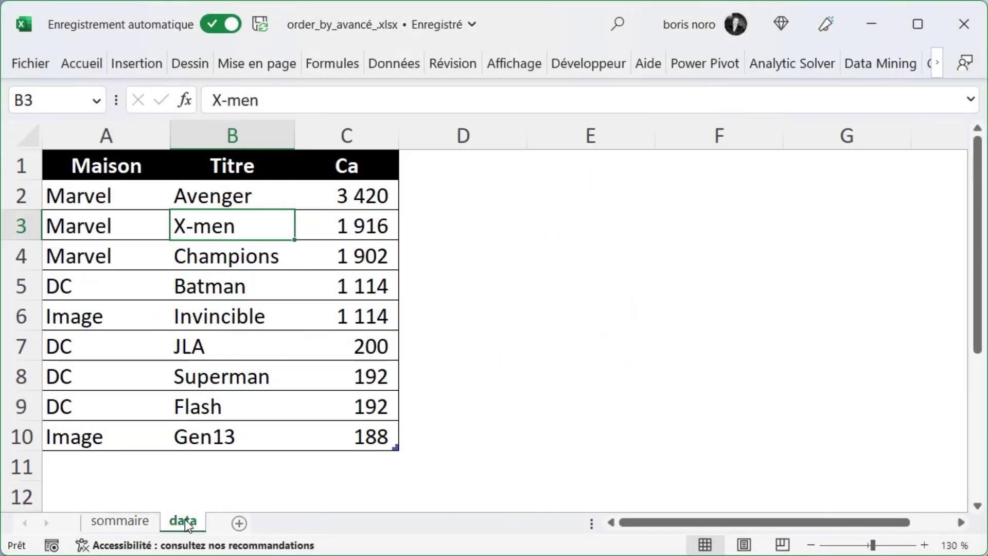
pyautogui.click(393, 64)
pyautogui.click(114, 144)
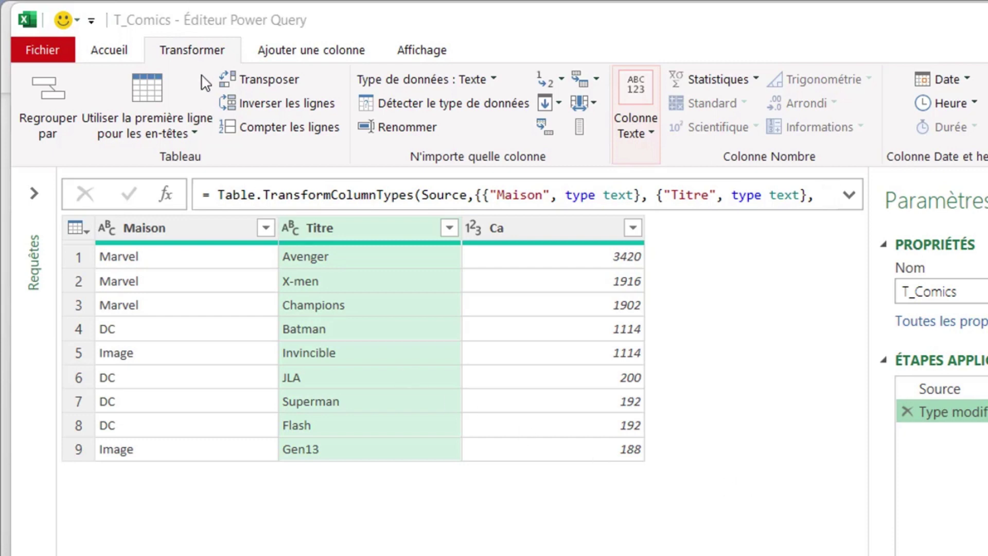
pyautogui.click(55, 114)
pyautogui.click(566, 298)
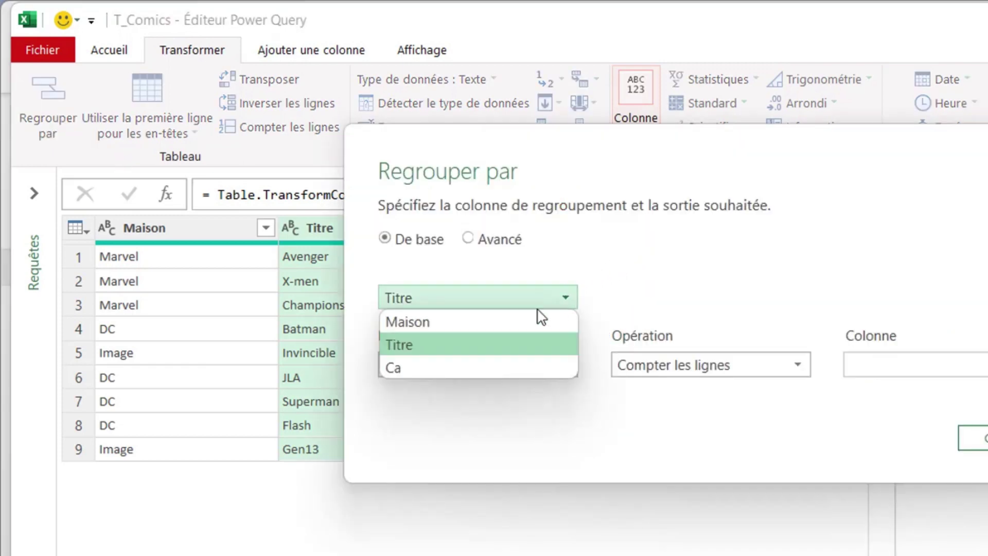
pyautogui.click(521, 324)
pyautogui.click(525, 362)
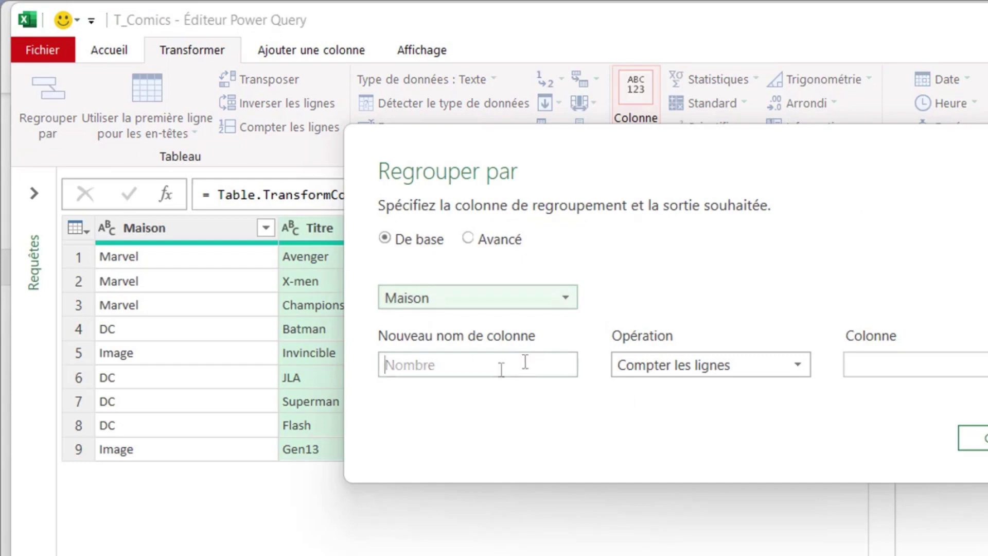
pyautogui.press('BackSpace')
pyautogui.write('CA')
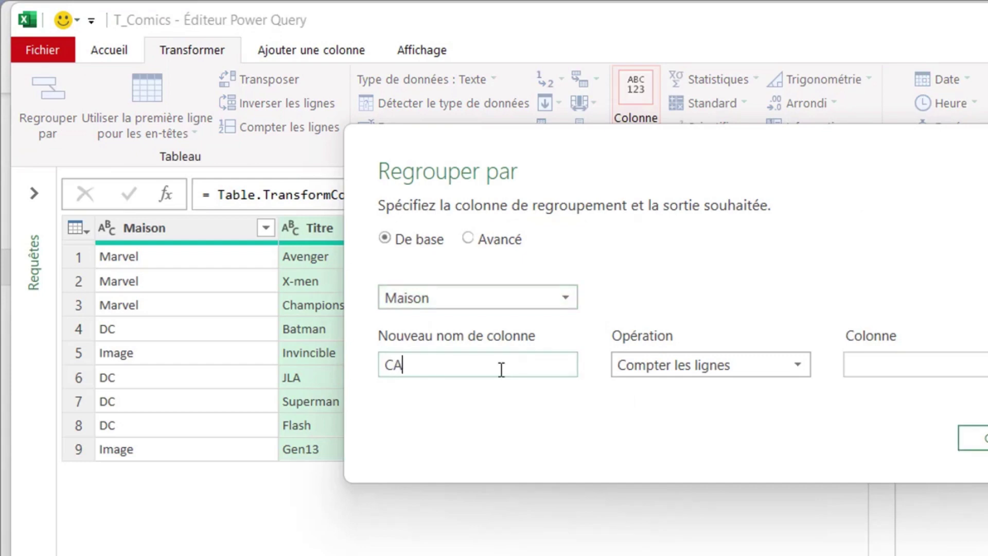
pyautogui.write('_Maison')
pyautogui.click(801, 367)
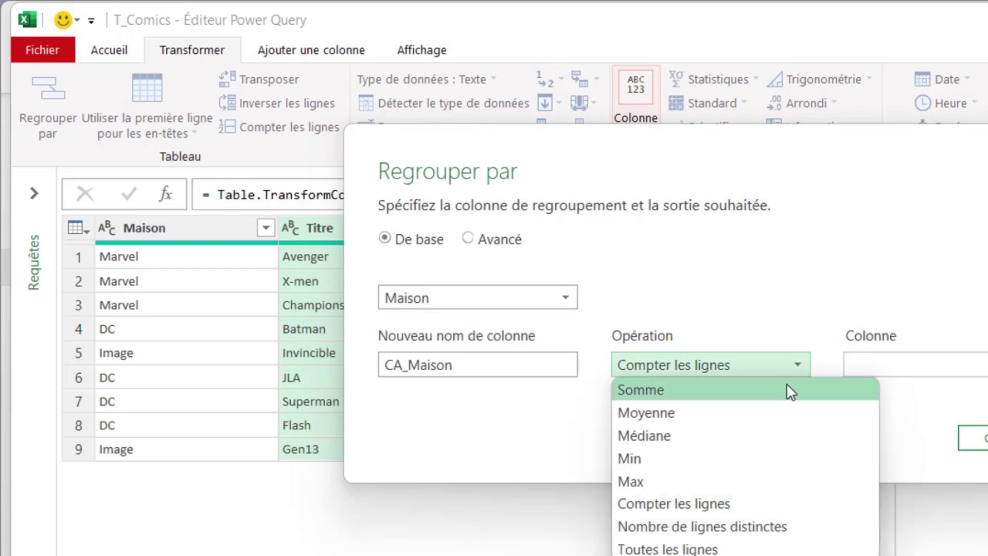
pyautogui.click(787, 389)
pyautogui.click(922, 327)
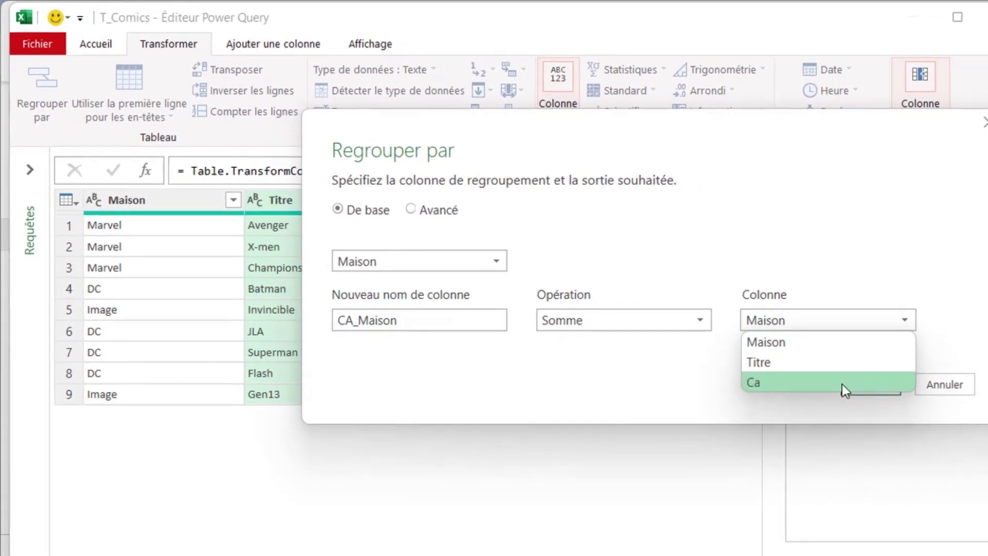
pyautogui.click(842, 384)
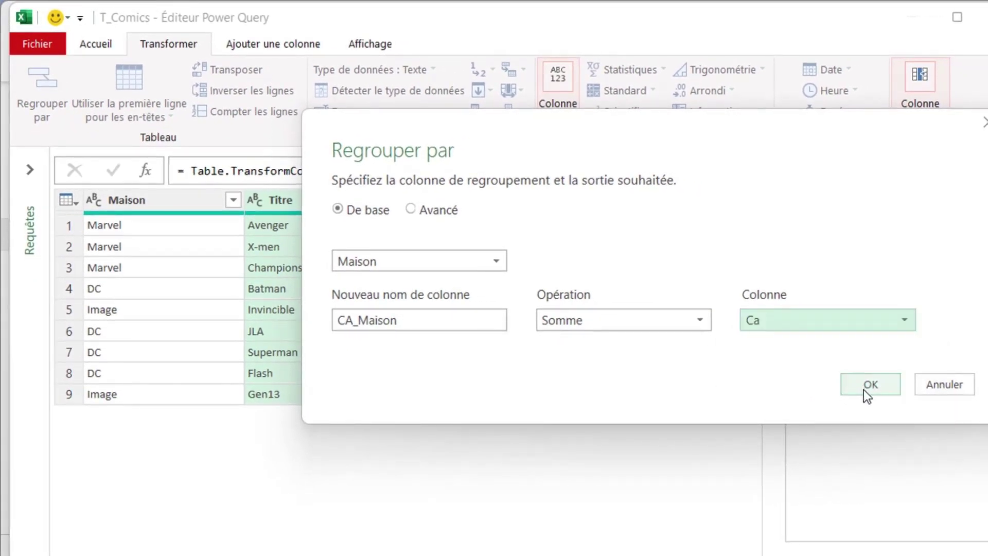
pyautogui.click(863, 390)
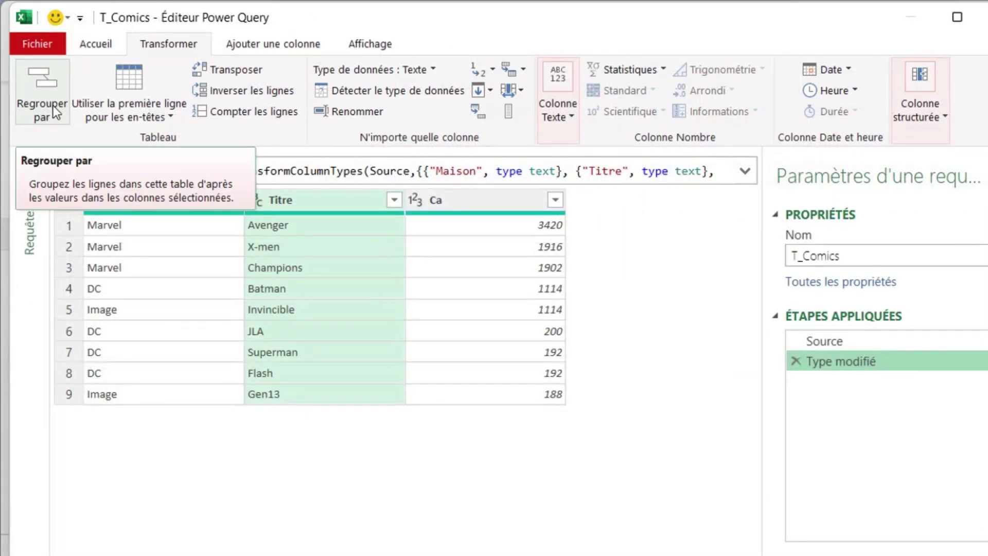
# Step: Group rows by Maison in advanced mode into a column named Data with Toutes les lignes
pyautogui.click(54, 106)
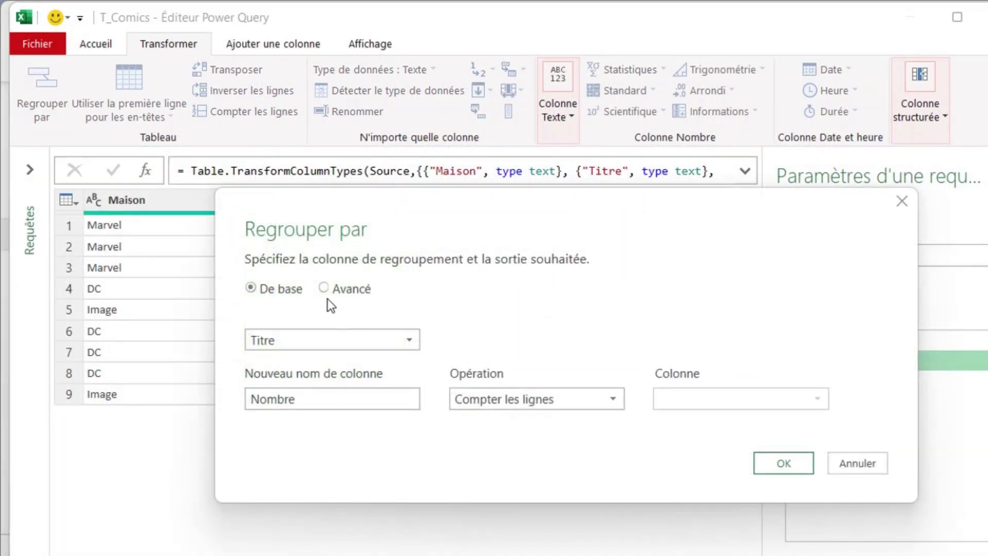
pyautogui.click(327, 290)
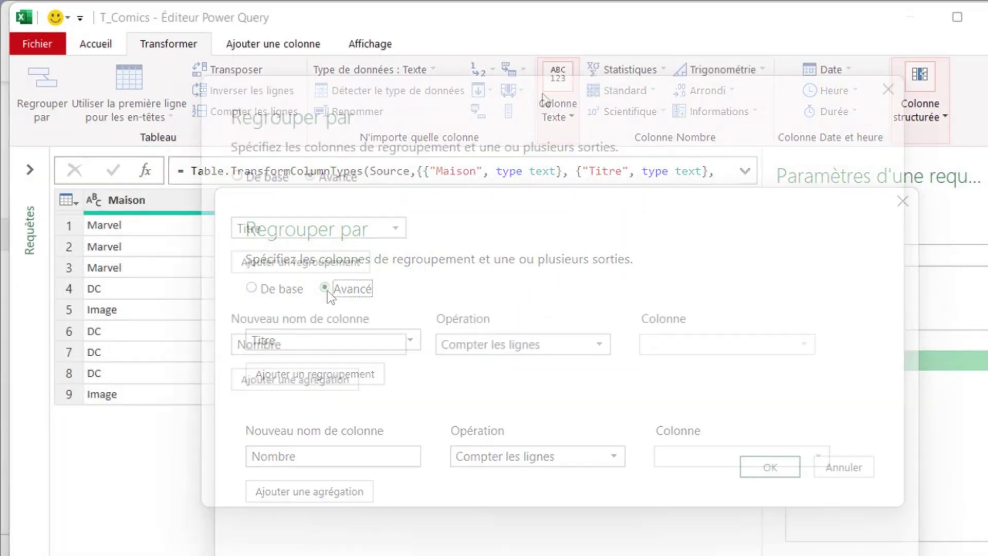
pyautogui.click(394, 227)
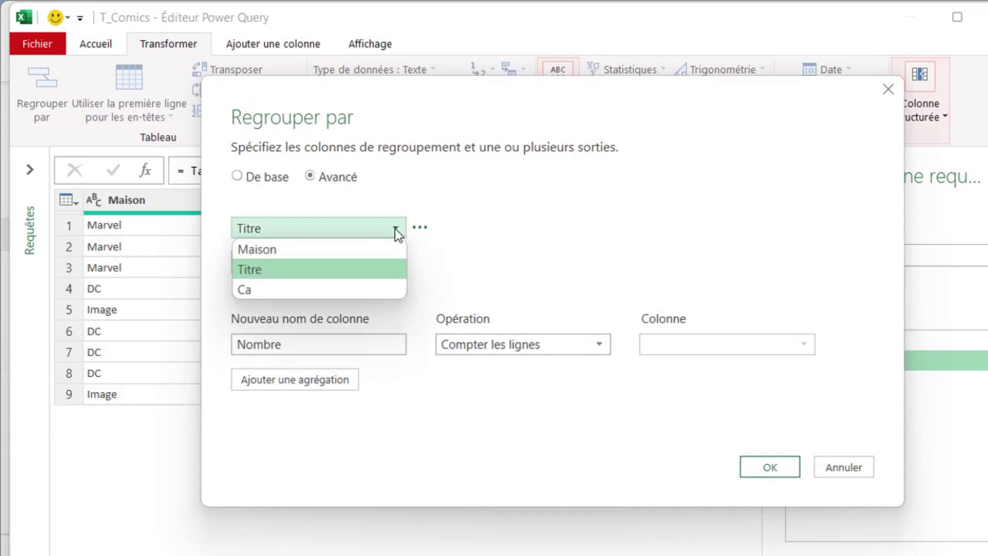
pyautogui.click(366, 249)
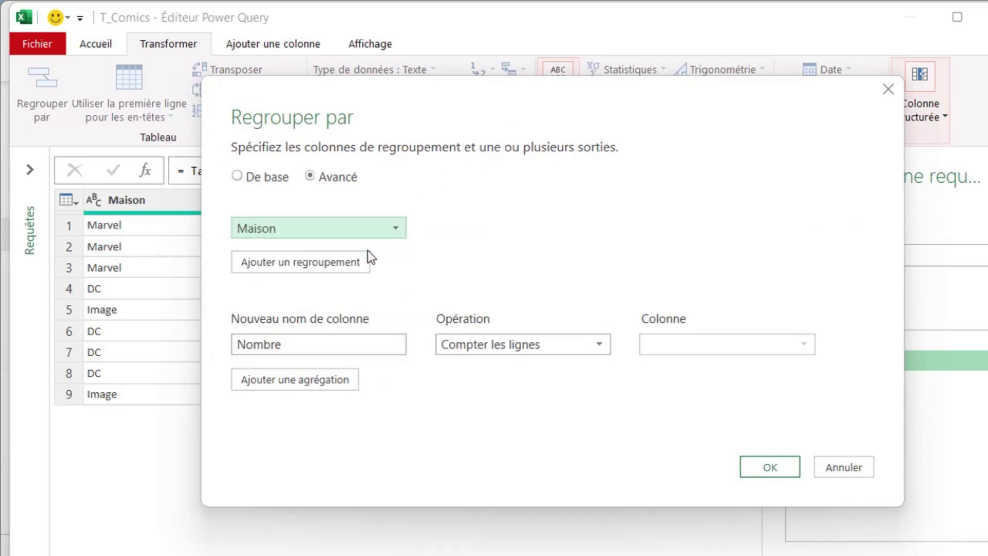
pyautogui.click(321, 345)
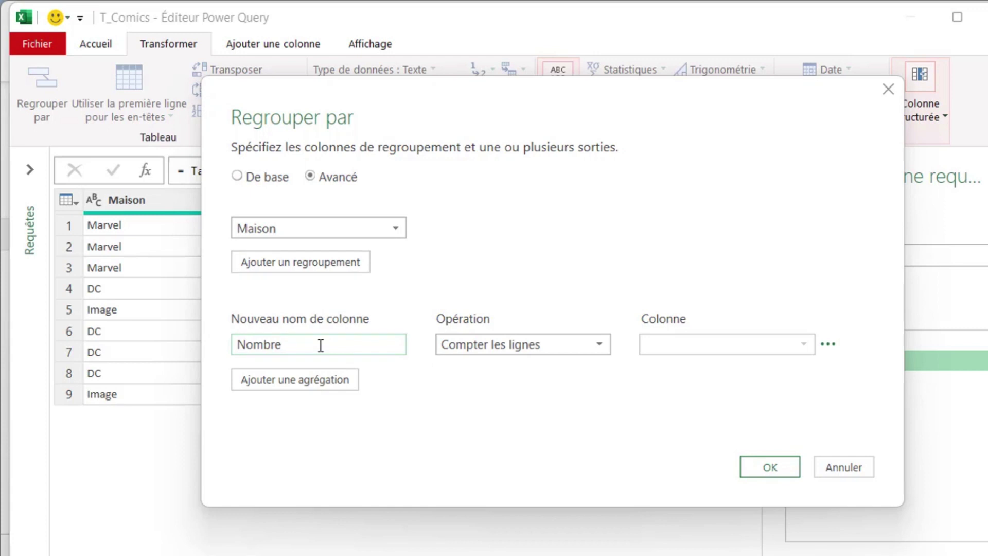
pyautogui.press('BackSpace')
pyautogui.press('BackSpace')
pyautogui.press('BackSpace')
pyautogui.write('D')
pyautogui.write('ata')
pyautogui.click(599, 344)
pyautogui.click(599, 314)
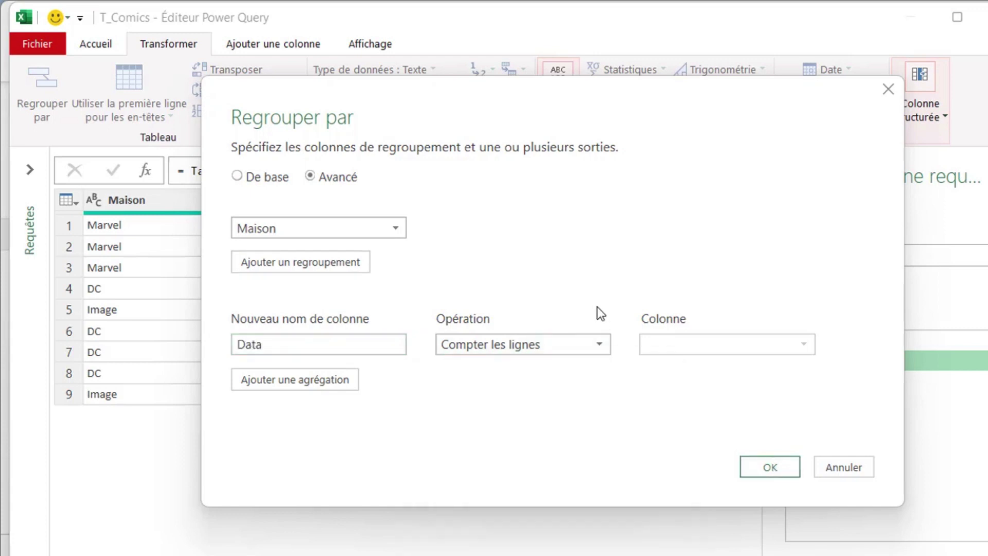
pyautogui.click(597, 344)
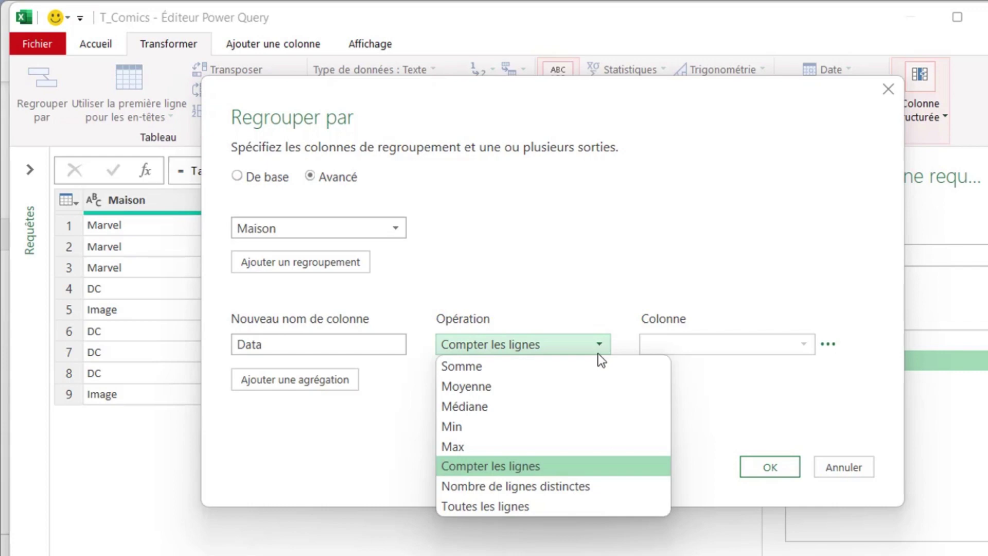
pyautogui.click(585, 506)
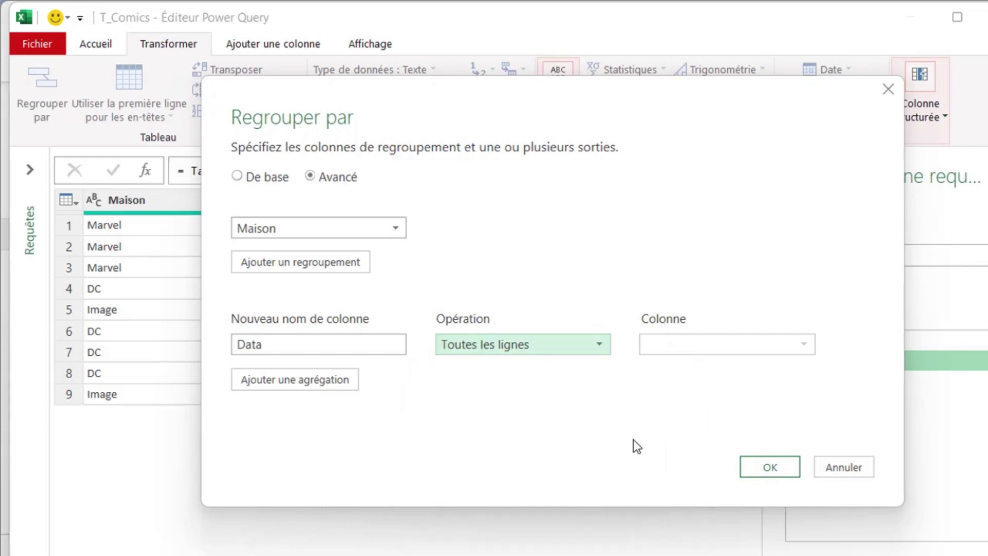
pyautogui.click(757, 468)
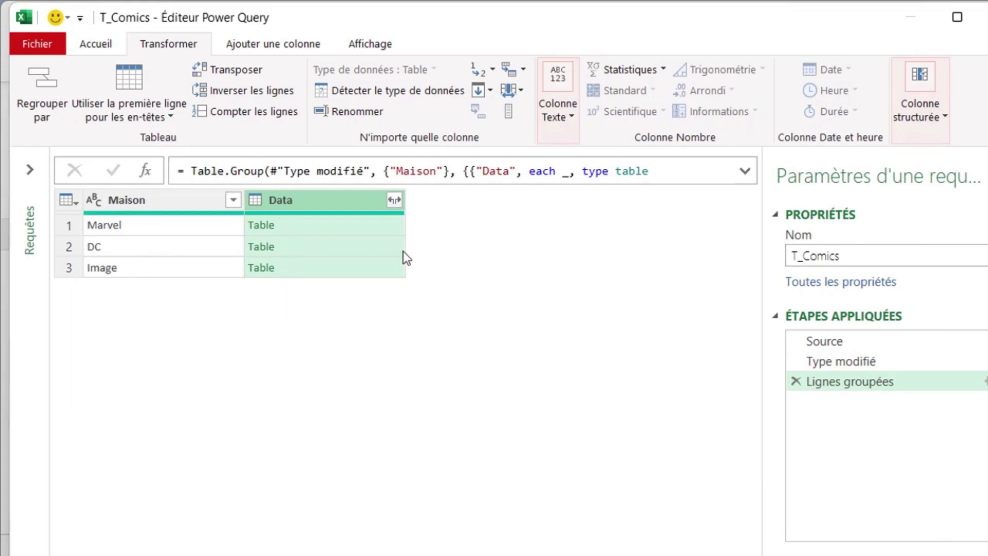
# Step: Expand Data into Data.Maison, Data.Titre and Data.Ca, keeping all columns
pyautogui.click(394, 200)
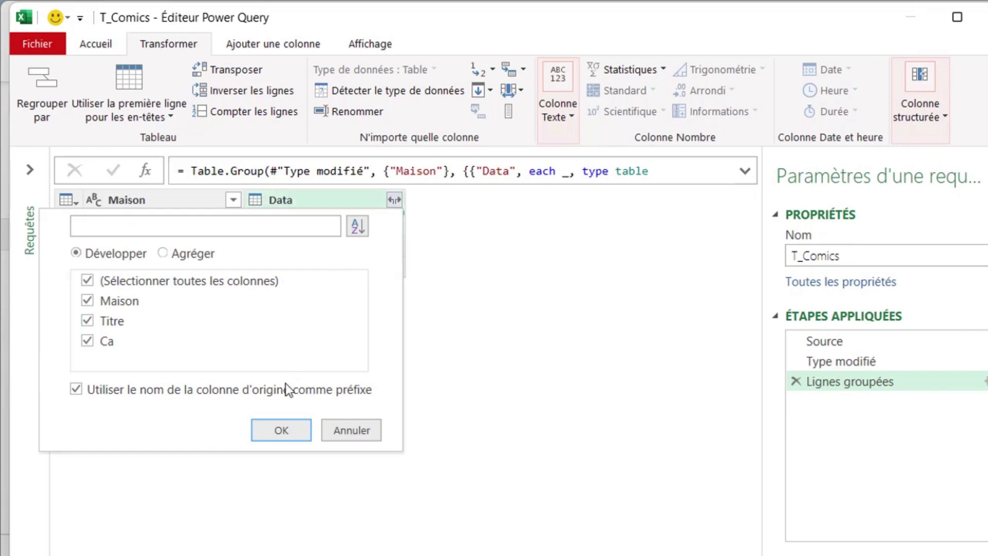
pyautogui.click(282, 430)
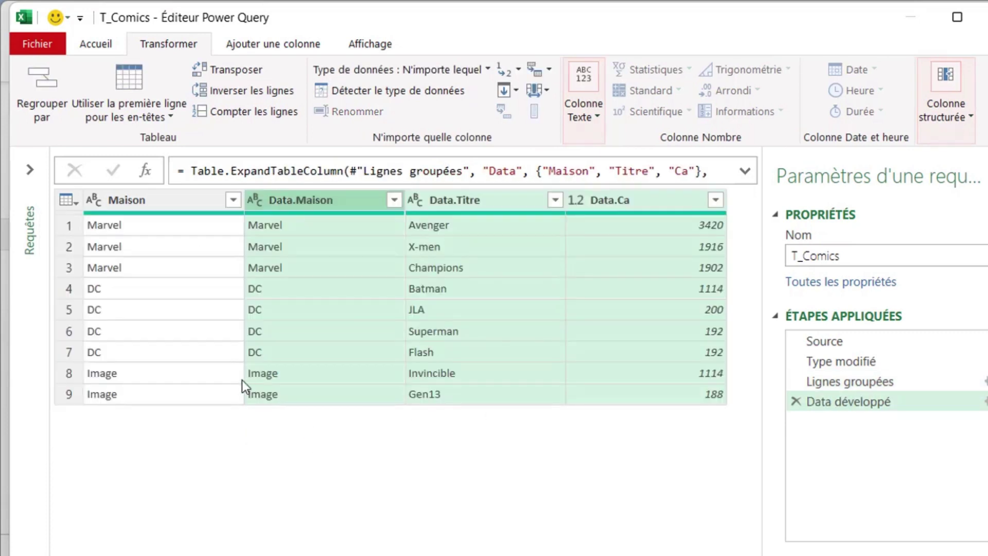